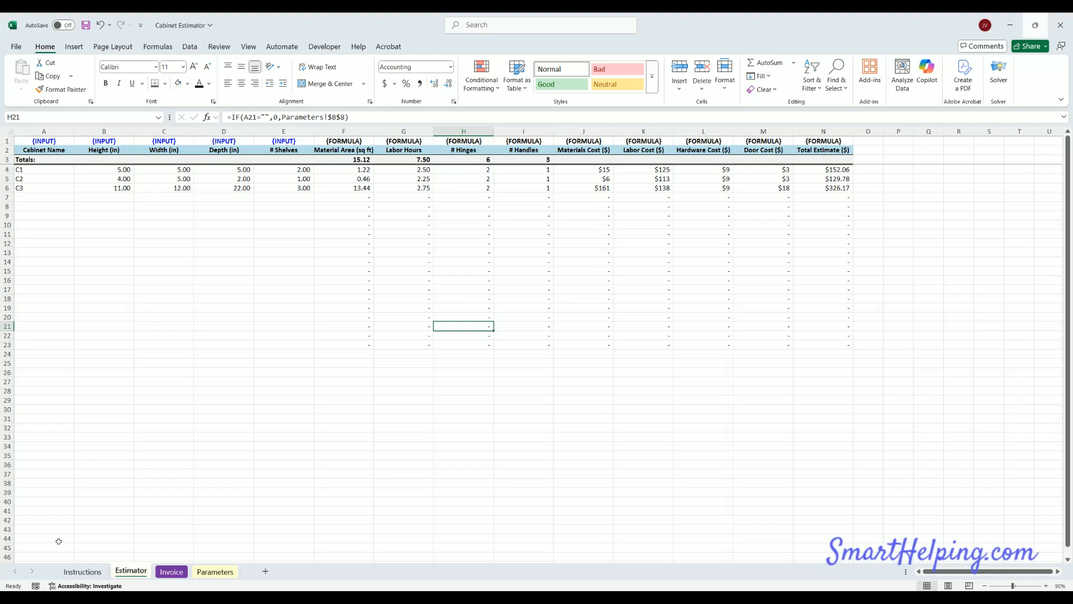
Step: Review the Instructions sheet and highlight the cabinet input range A4:E23 on the Estimator sheet
click(83, 572)
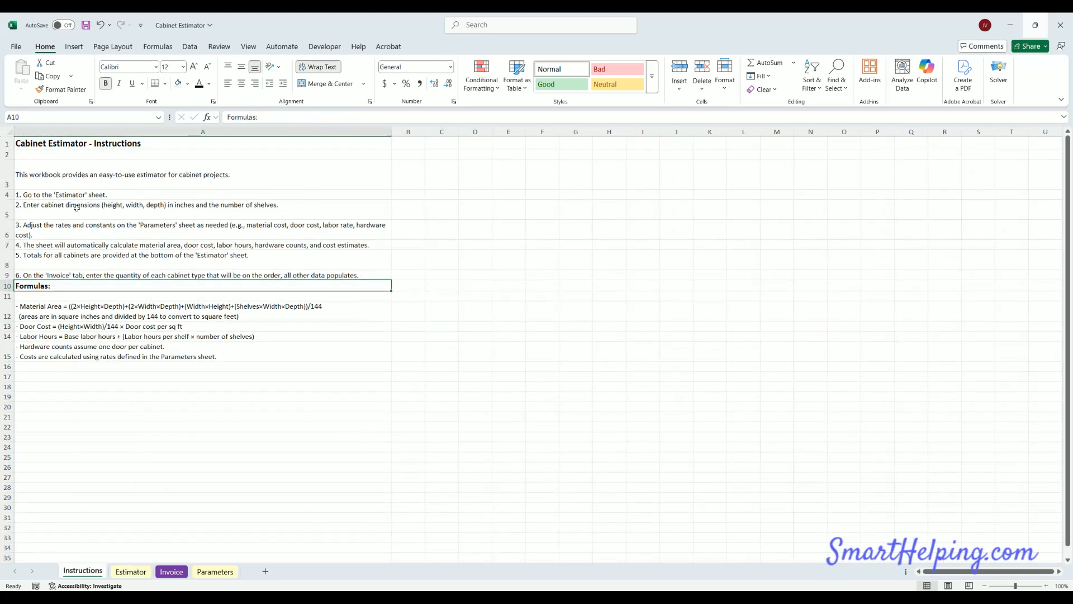
click(131, 571)
drag(45, 170, 284, 345)
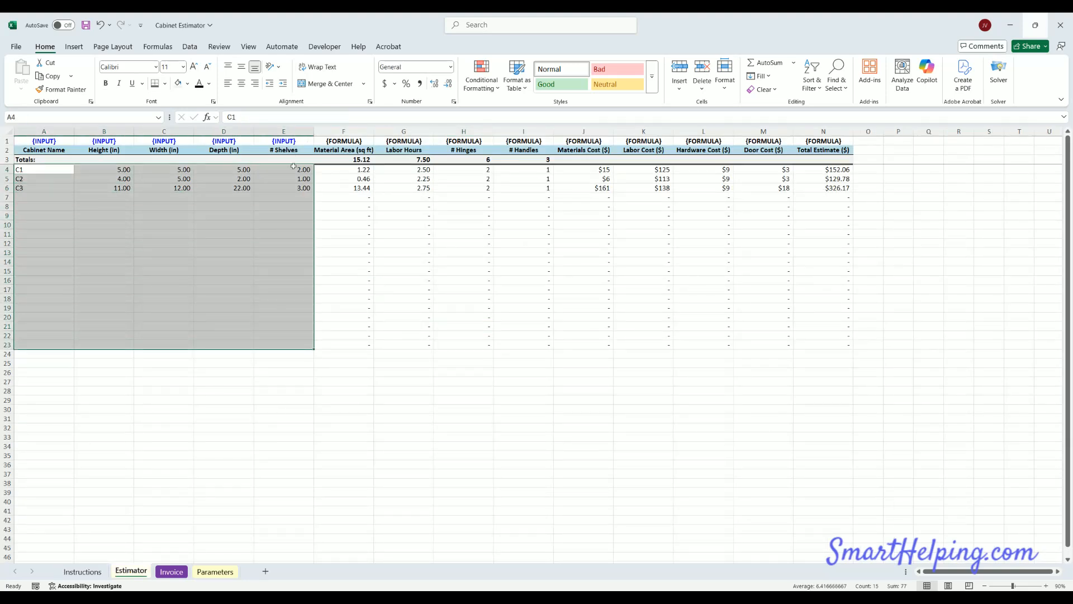
drag(288, 169, 46, 339)
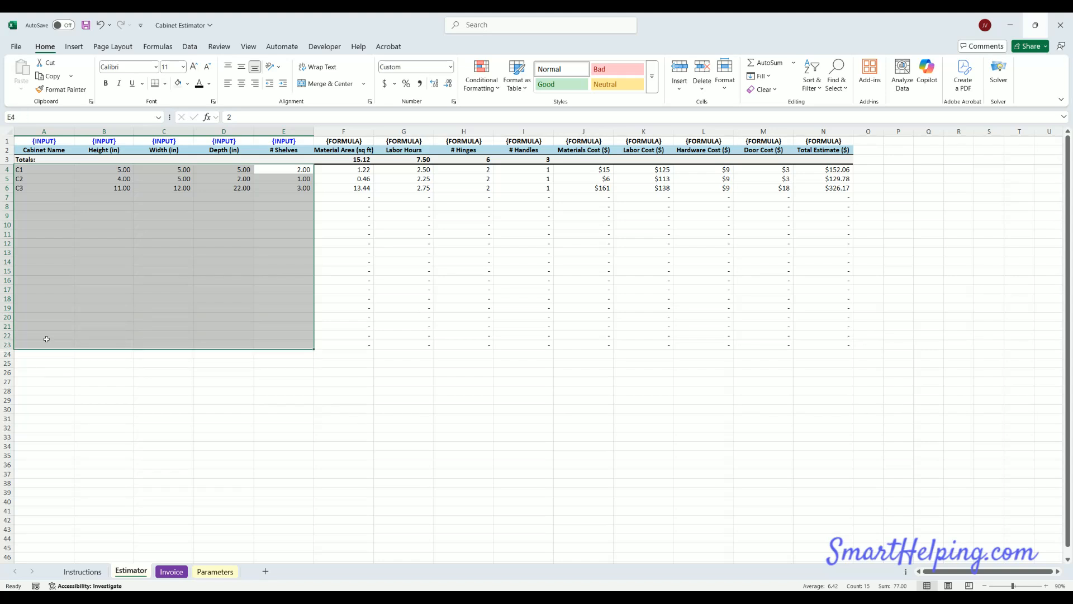
Step: Clear the C2 and C3 descriptions from A10 and A11 on the Invoice sheet
click(171, 571)
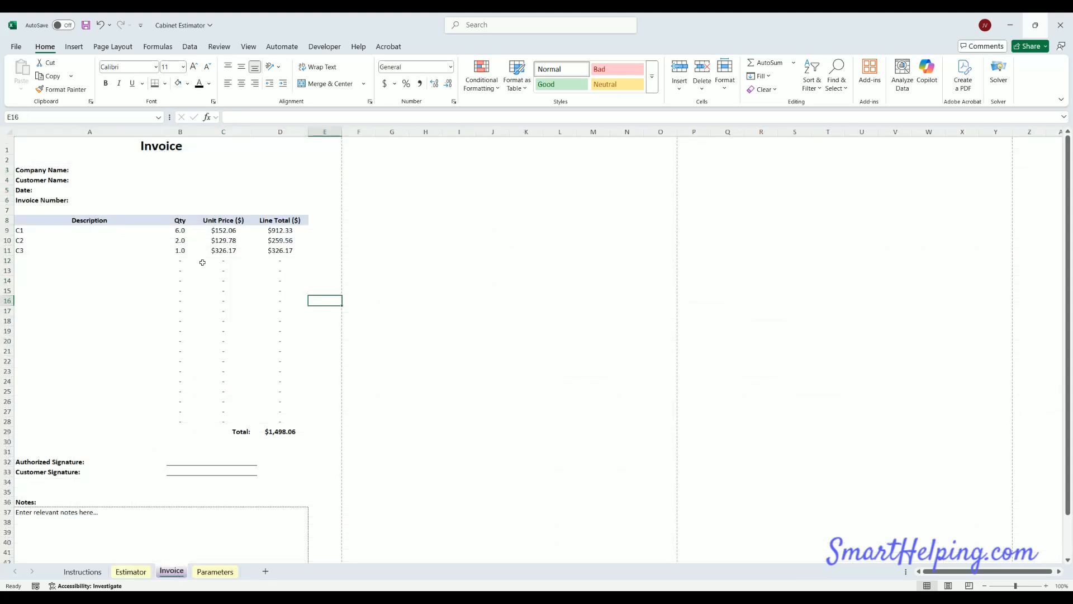
click(30, 240)
key(Down)
key(Down)
Step: Inspect the formulas in the invoice's Description column from A9 downward
click(34, 230)
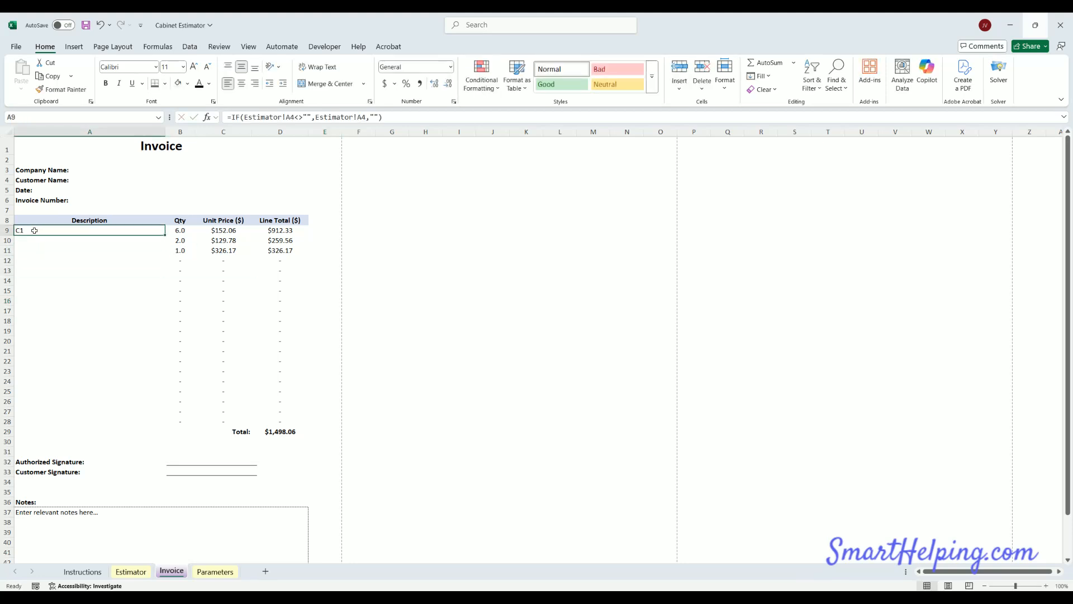
key(Down)
key(Down)
key(Down)
key(Down)
key(Down)
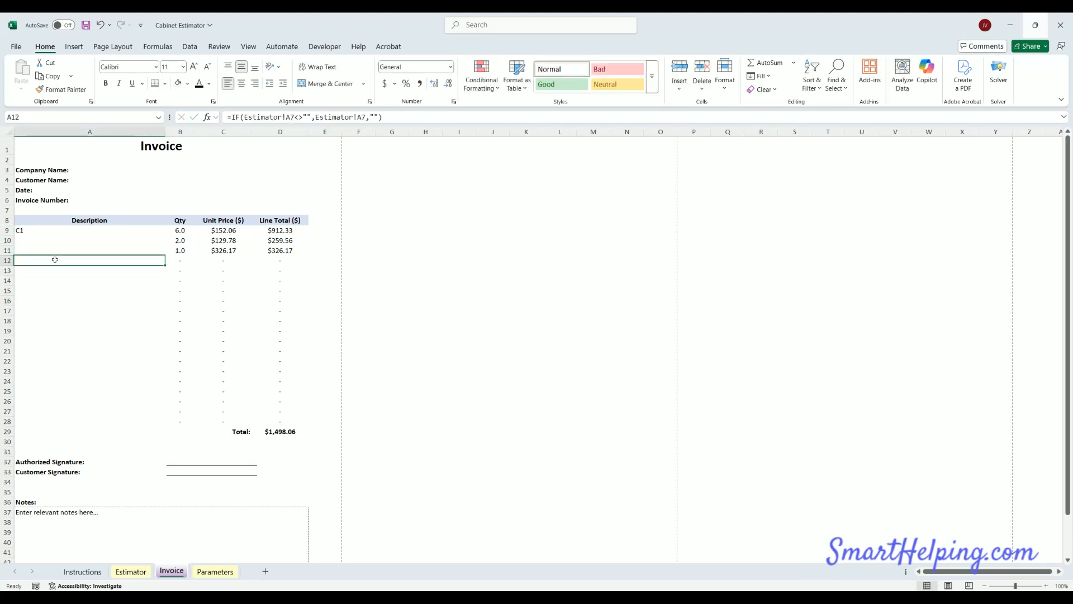
Step: Set the invoice quantities in B10 and B11 to 0
click(180, 232)
click(182, 239)
click(184, 230)
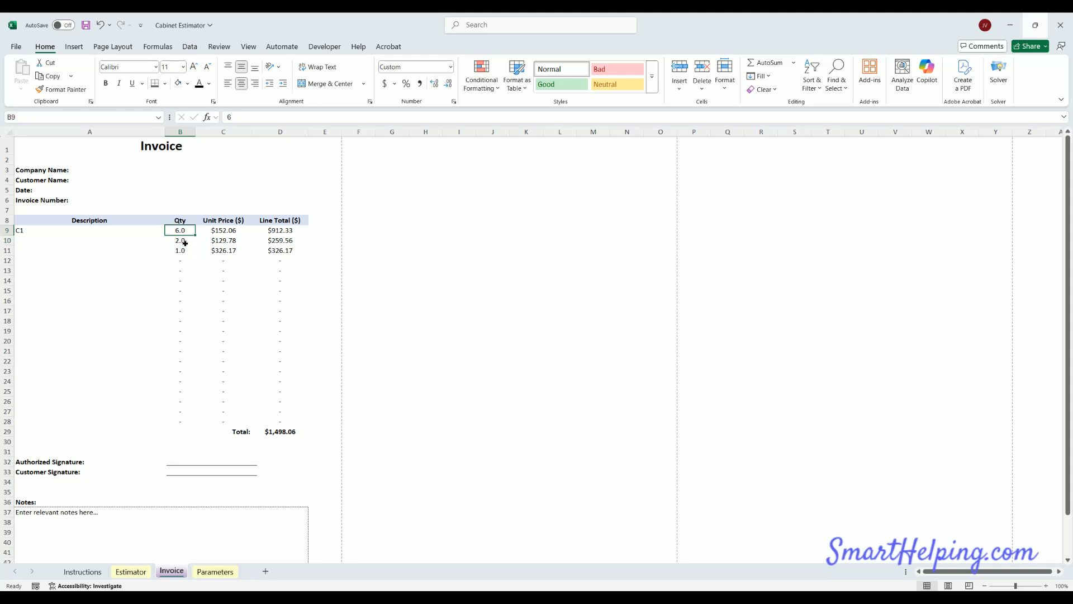
click(183, 241)
text(0)
key(Return)
text(0)
key(Return)
key(Return)
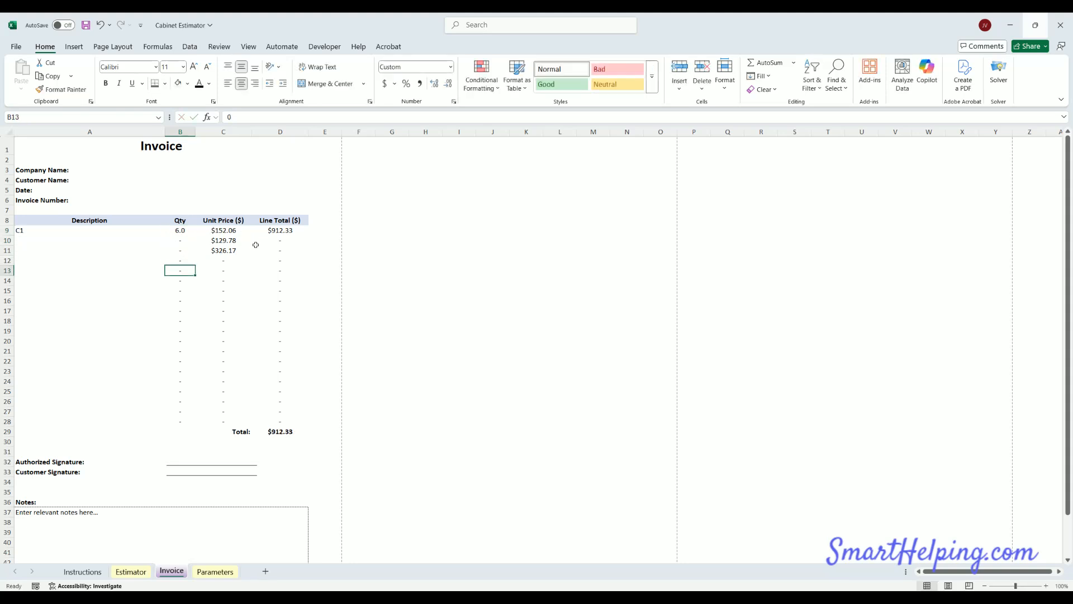
Step: Review the invoice's line totals and the total formula in D29
drag(287, 234, 282, 331)
click(285, 430)
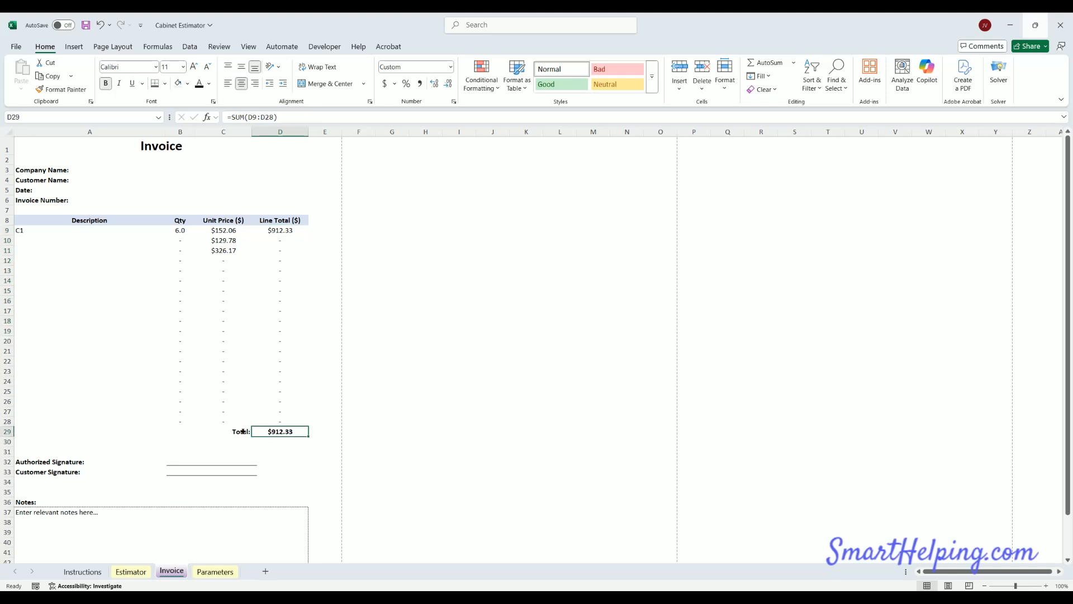
key(Left)
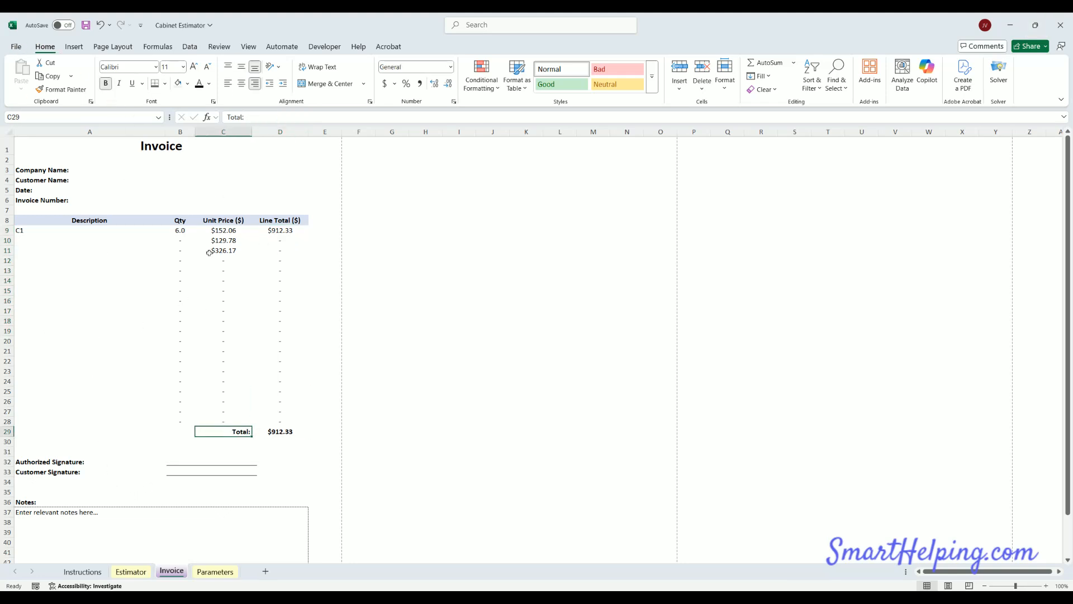
Step: Undo the zeroed quantities, cleared descriptions and preceding Estimator name edits, and redo the c3 entry in A6
click(101, 26)
click(101, 26)
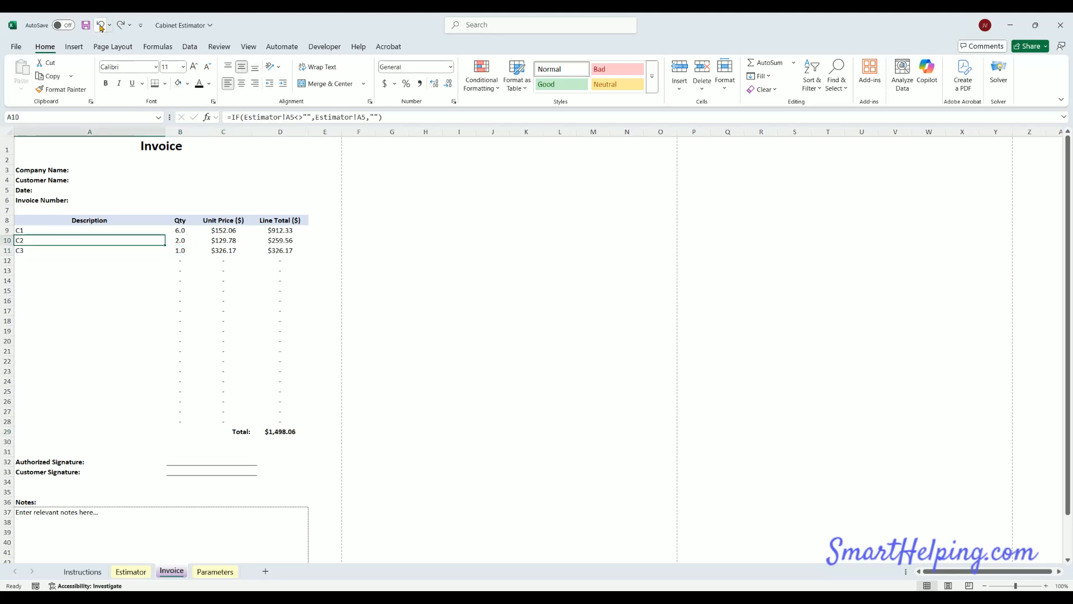
click(100, 26)
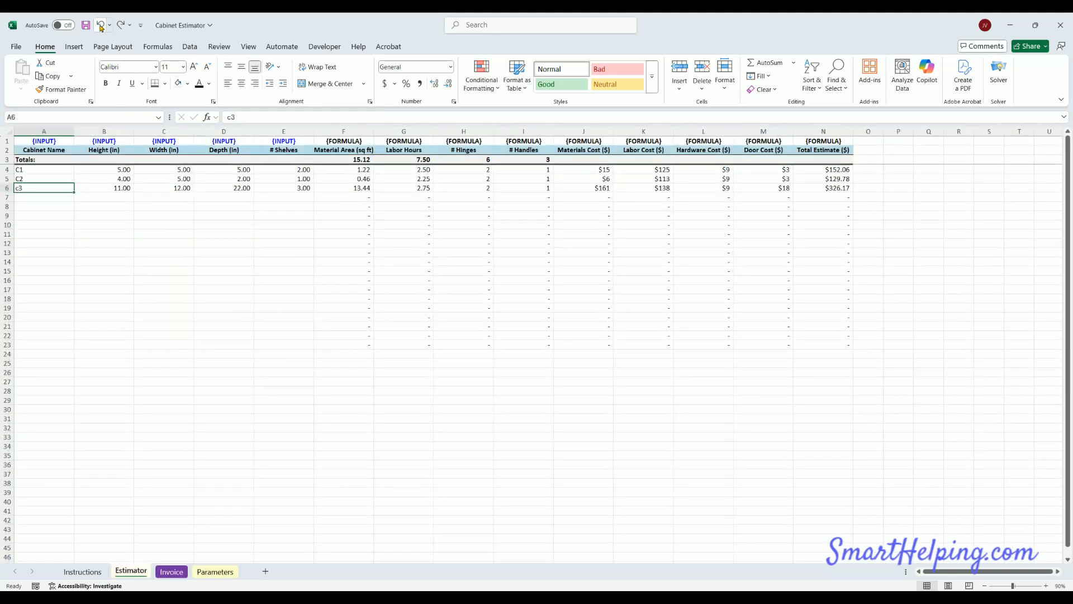
click(101, 27)
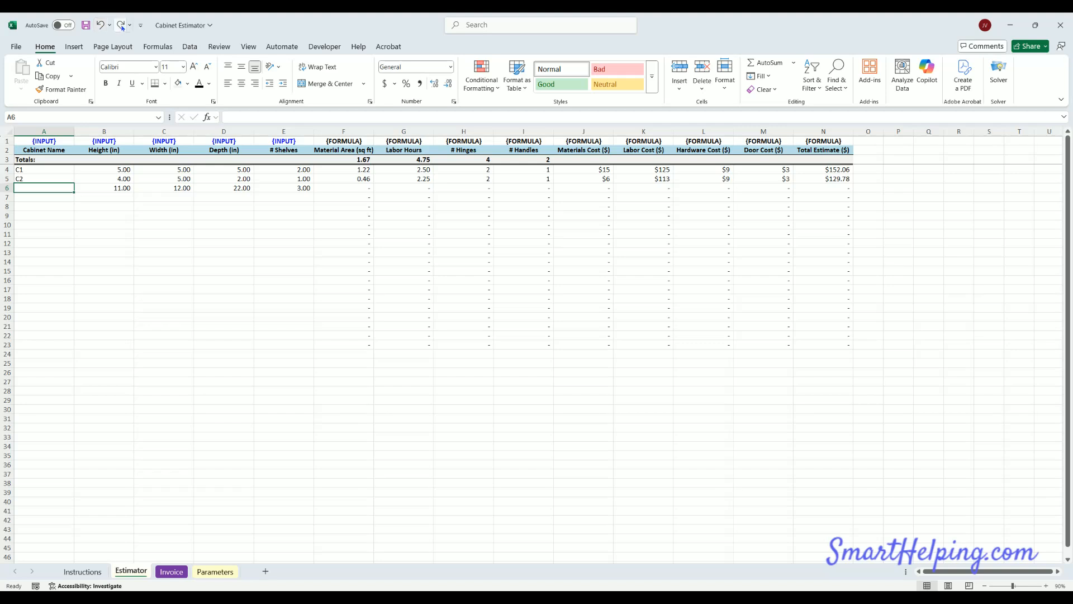
click(120, 26)
Step: Examine how the Estimator's cabinet rows feed the invoice lines, including the quantities and the unit price formula in C9
drag(41, 169, 37, 260)
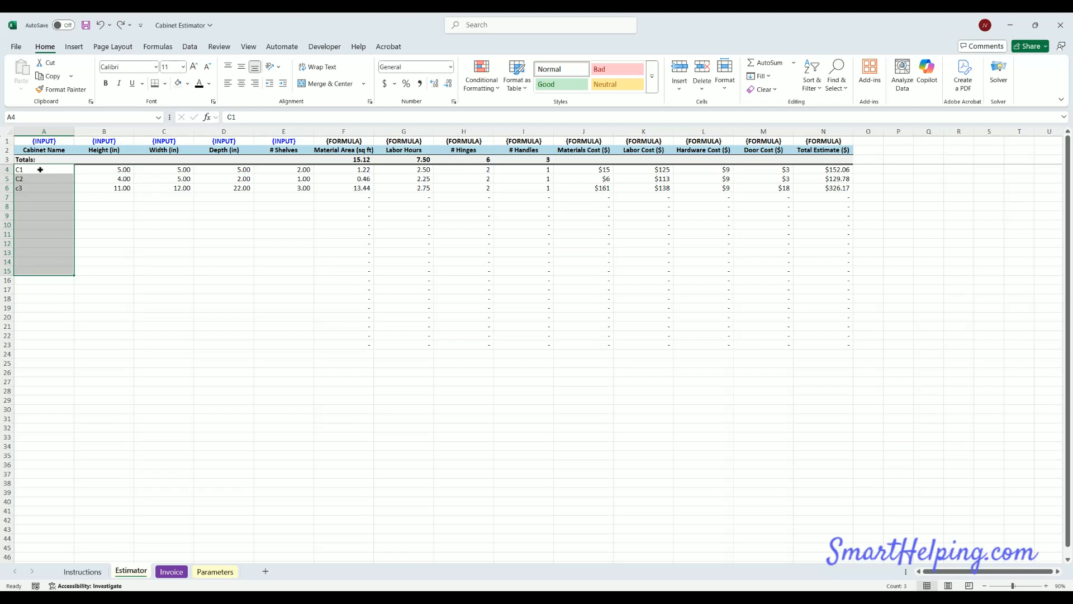
drag(40, 170, 419, 172)
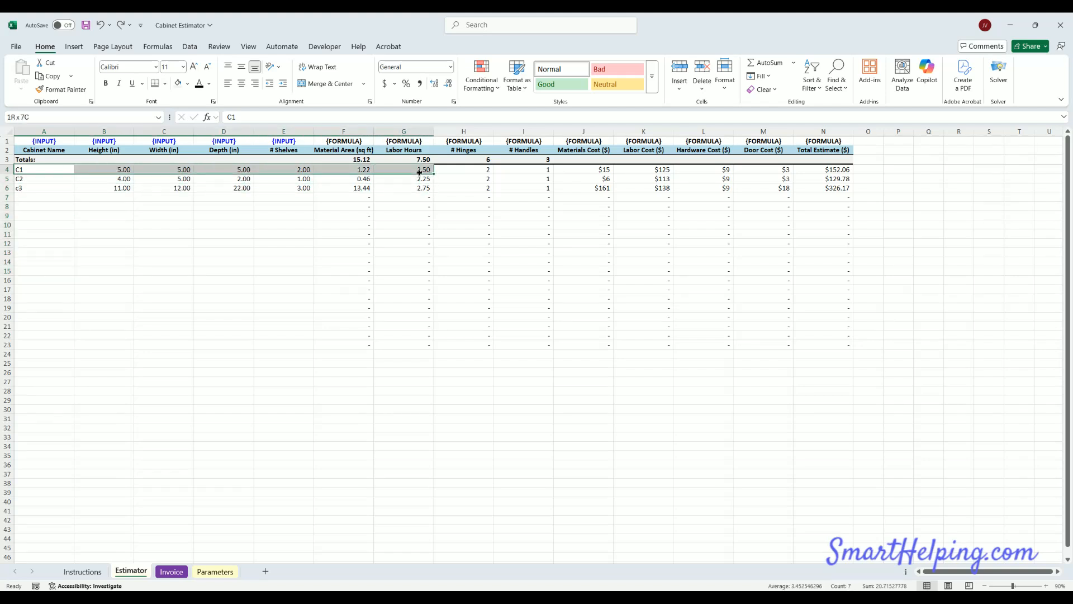
click(171, 571)
click(179, 229)
click(180, 241)
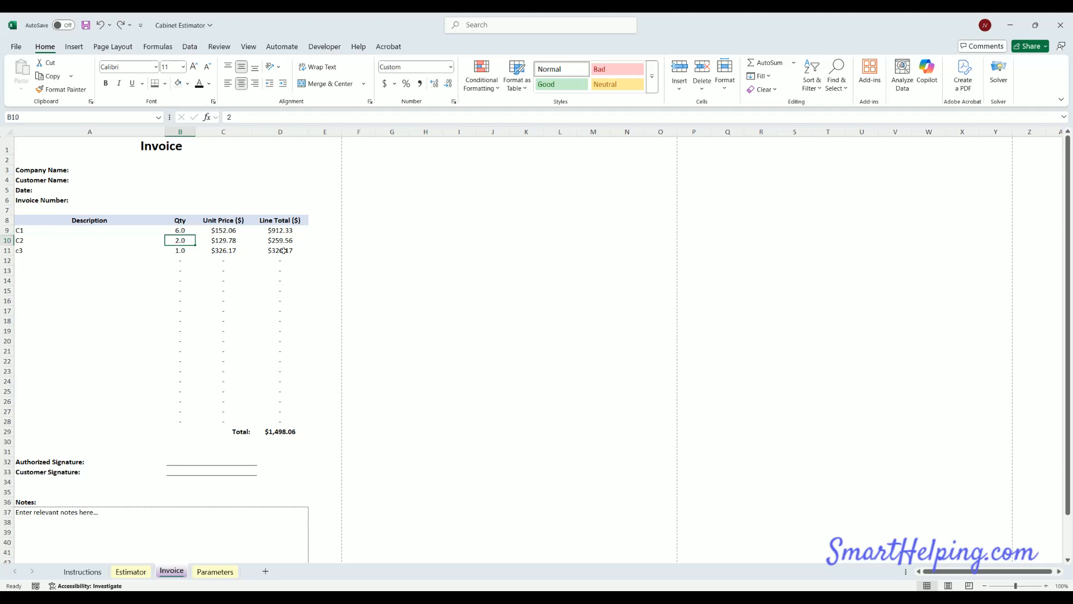
click(131, 571)
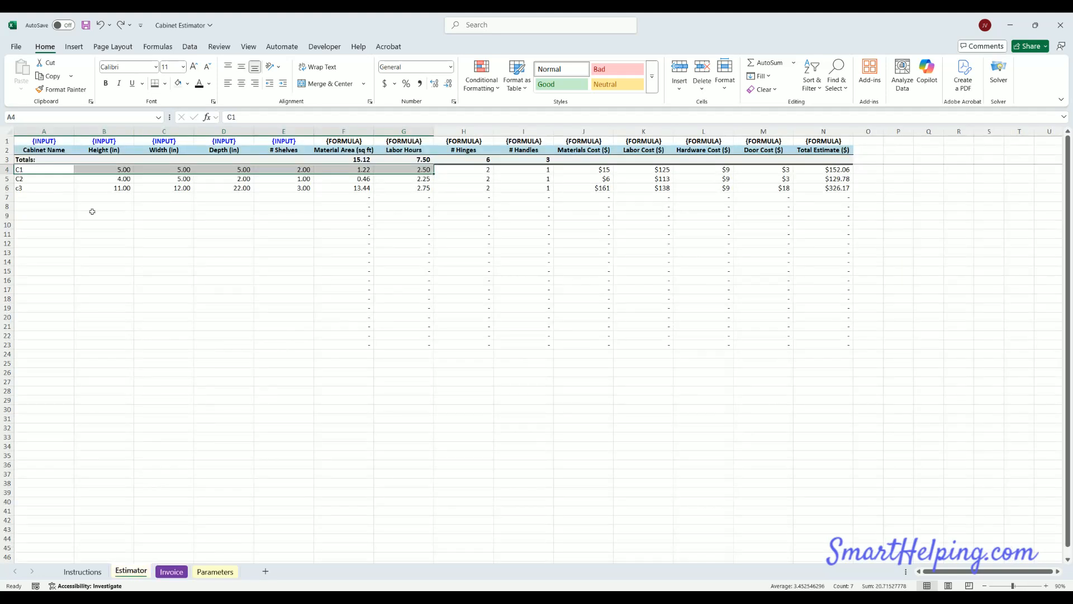
click(171, 571)
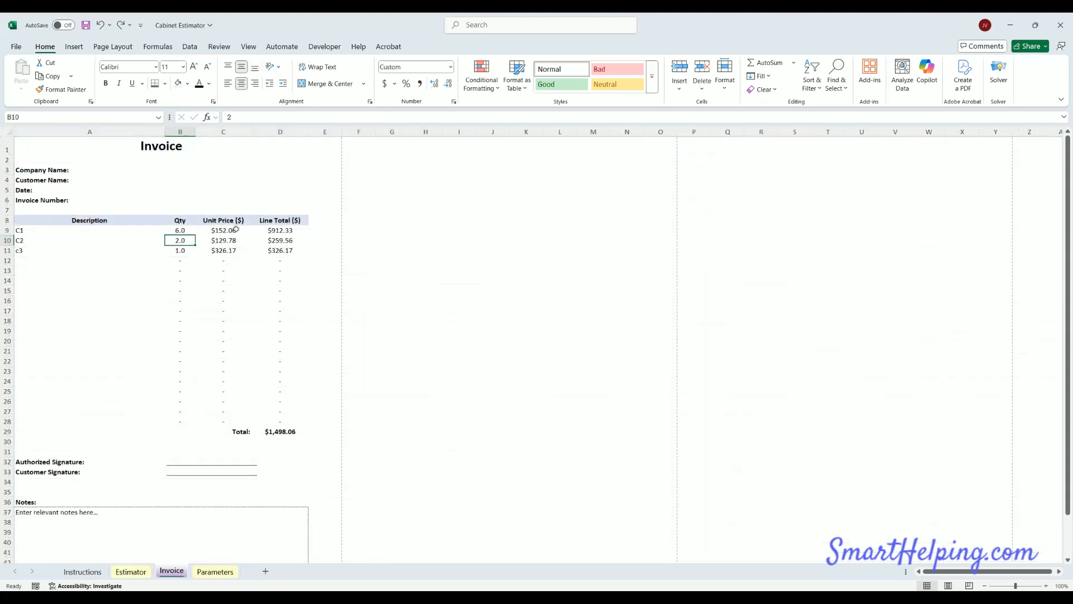
click(232, 229)
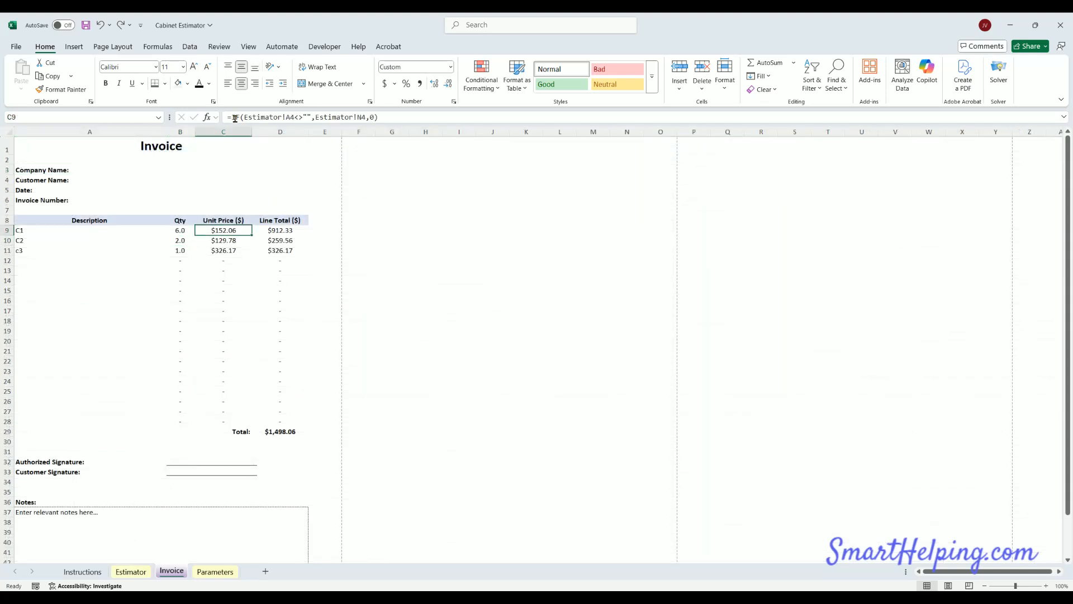
Step: Clear the cabinet names in A5 and A6 on the Estimator sheet and check the effect on the Invoice sheet
click(131, 571)
click(32, 175)
key(BackSpace)
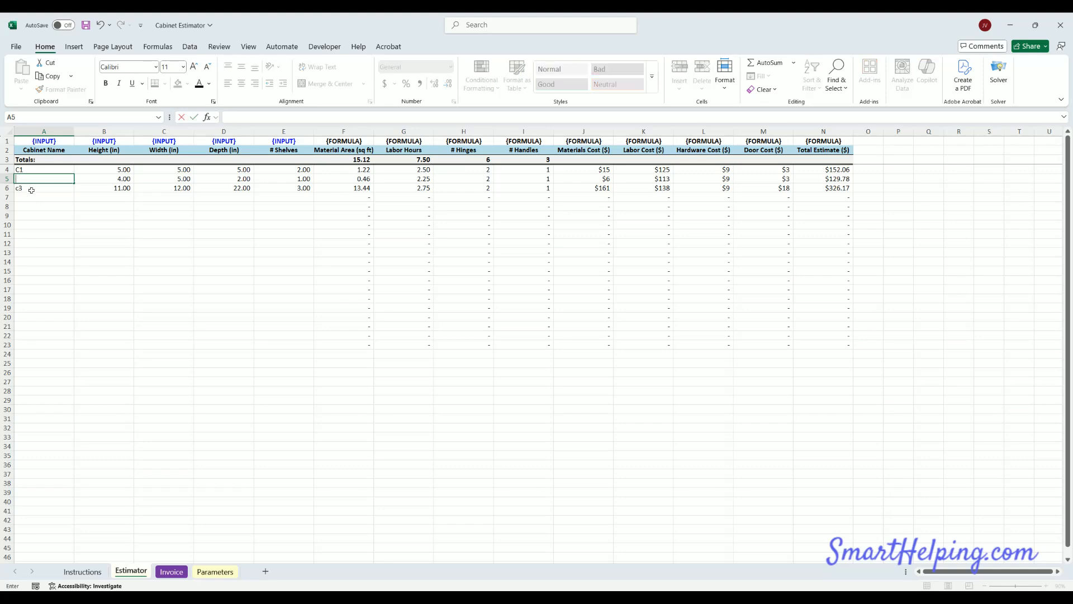
key(Return)
key(BackSpace)
click(38, 235)
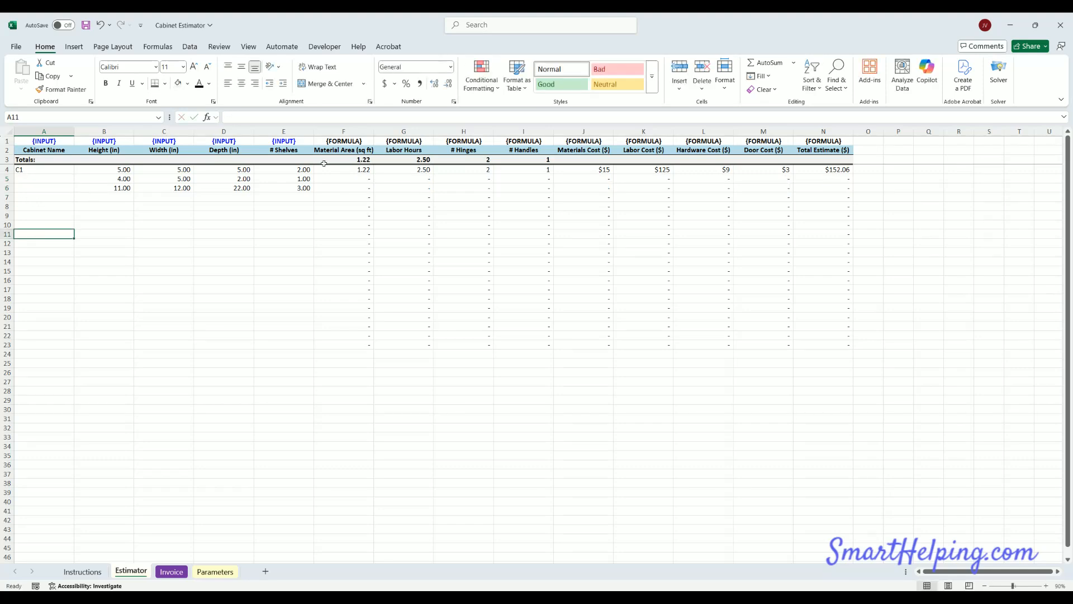
click(171, 571)
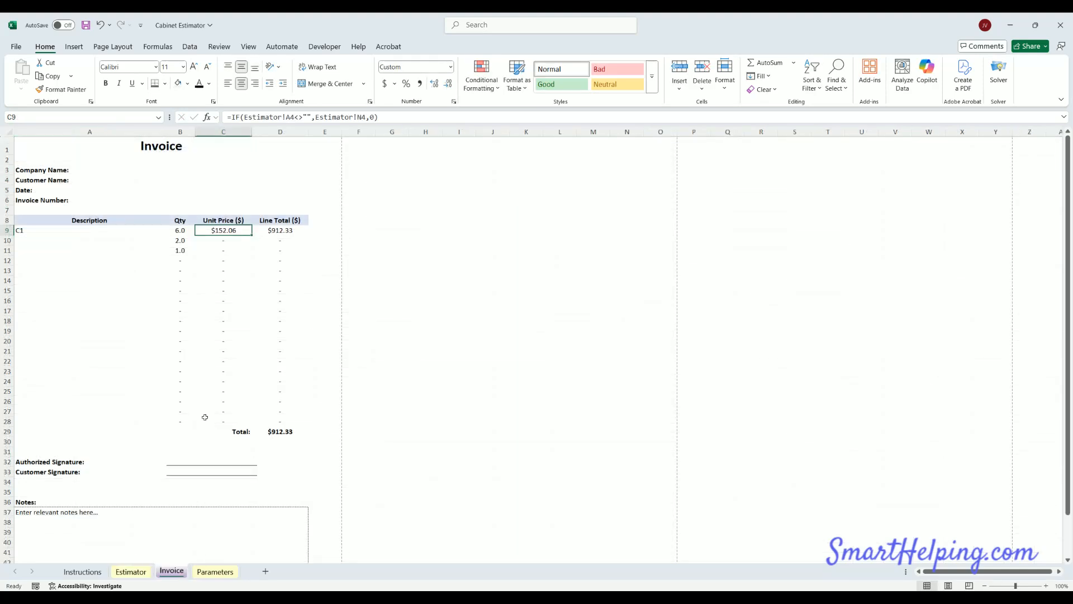
Step: Undo the clearing of the cabinet names C2 and c3 on the Estimator sheet
click(131, 571)
click(101, 25)
click(101, 25)
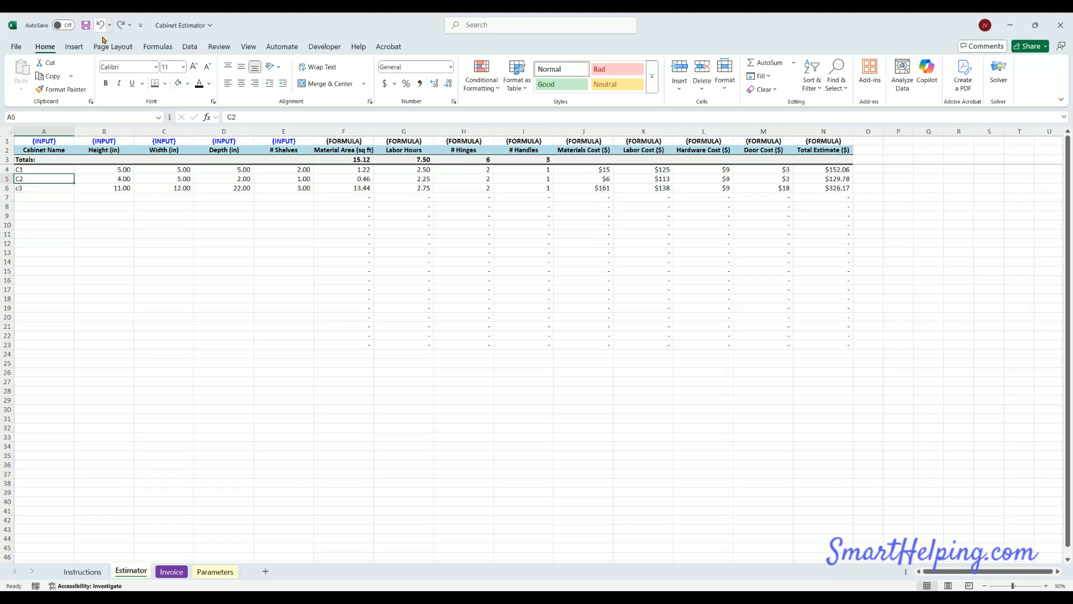
click(101, 26)
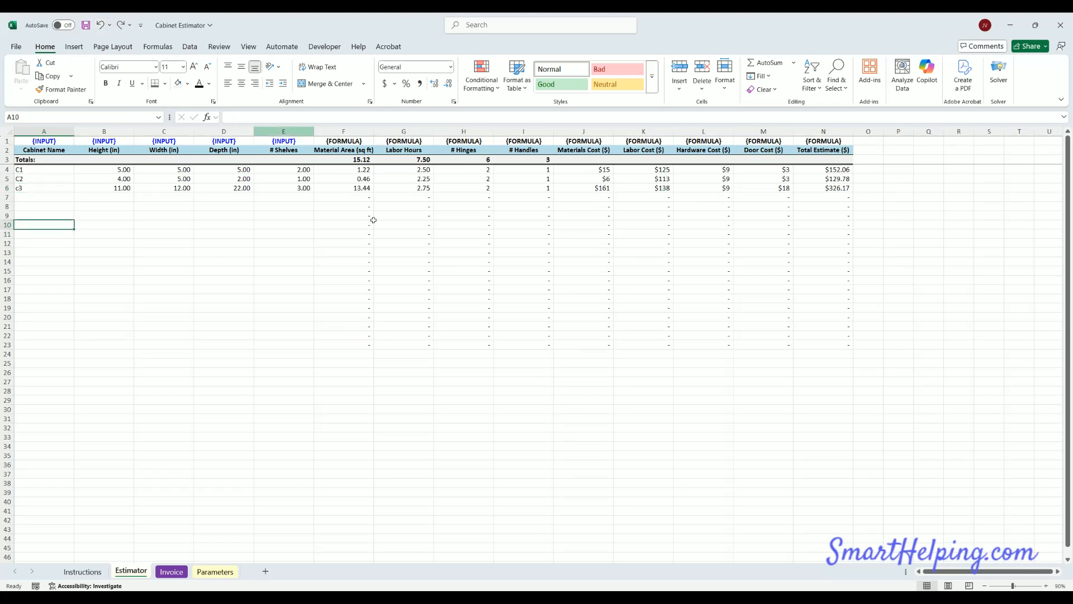
Step: View the workbook's Save As options and return to the Estimator sheet without saving
click(16, 46)
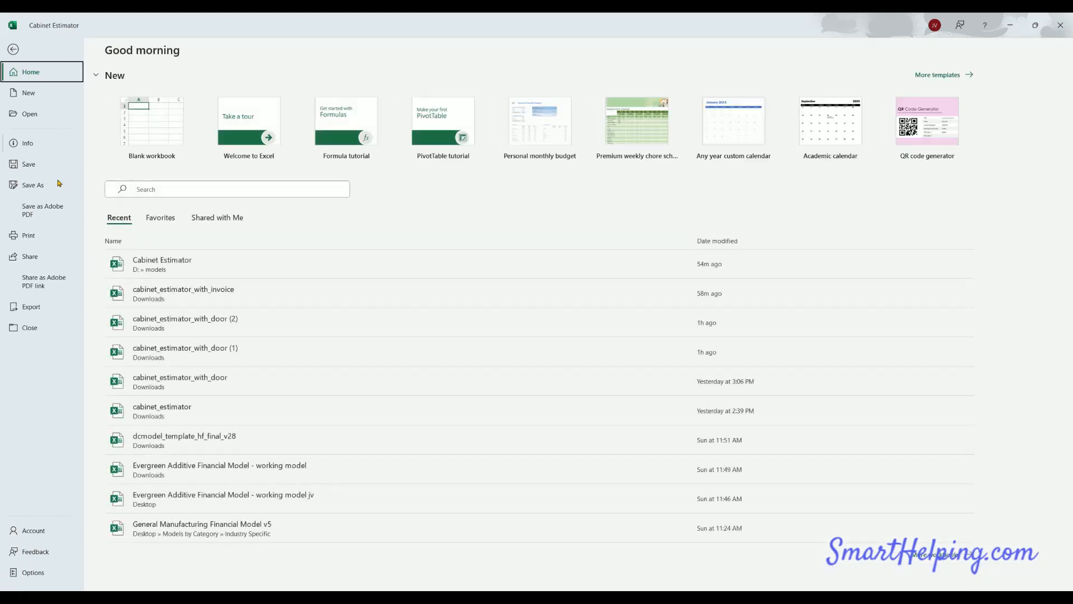
click(50, 187)
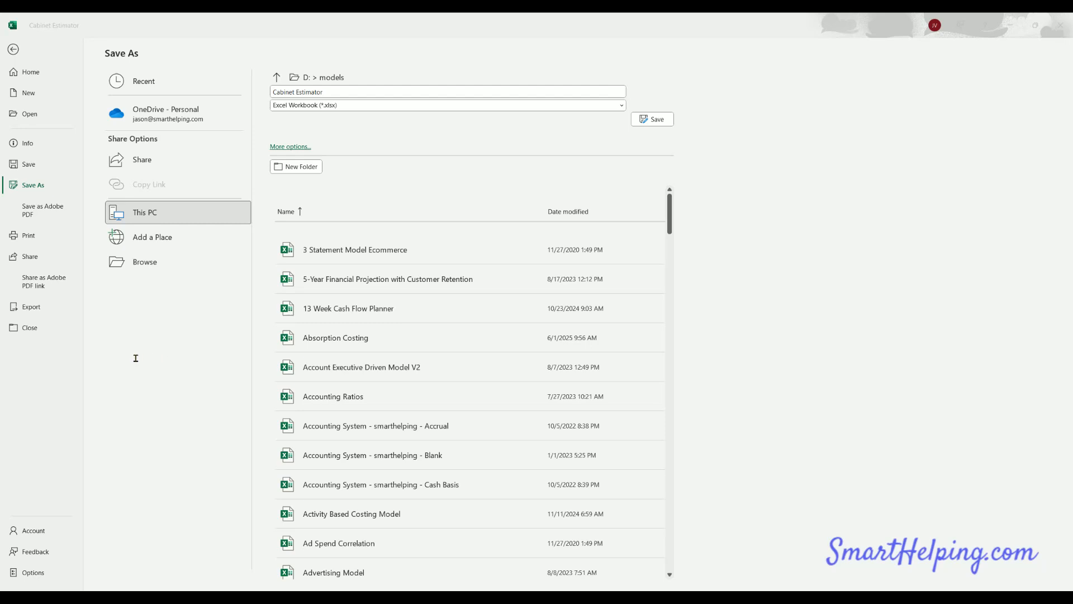
click(493, 429)
click(14, 50)
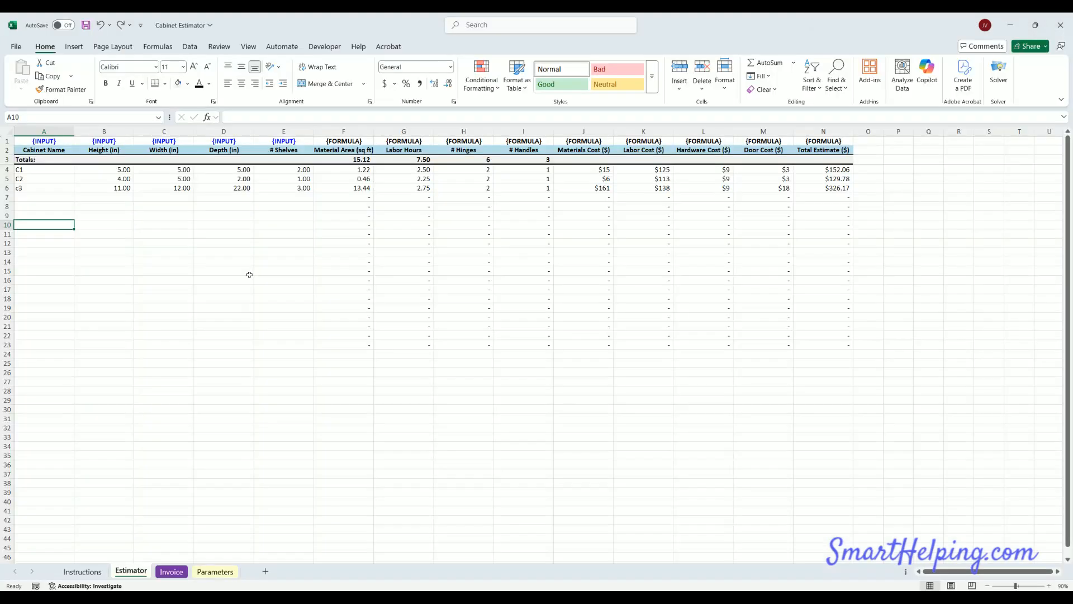
Step: Review the cabinet input area on the Estimator sheet, highlighting A4:E18 and the cabinet name cells A4:A16
click(247, 270)
click(50, 169)
drag(155, 208, 302, 299)
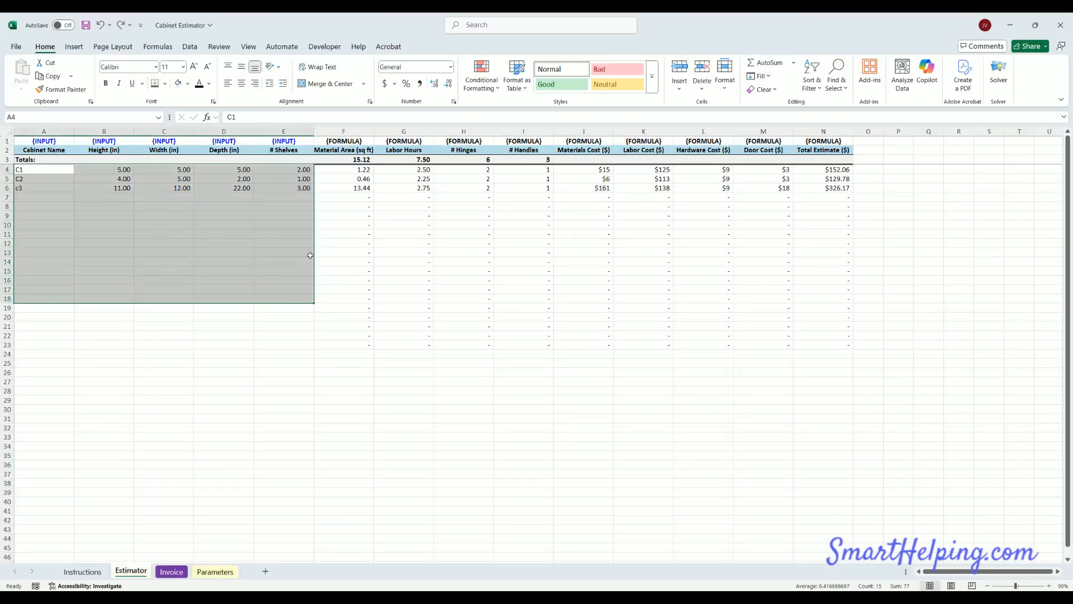
click(51, 171)
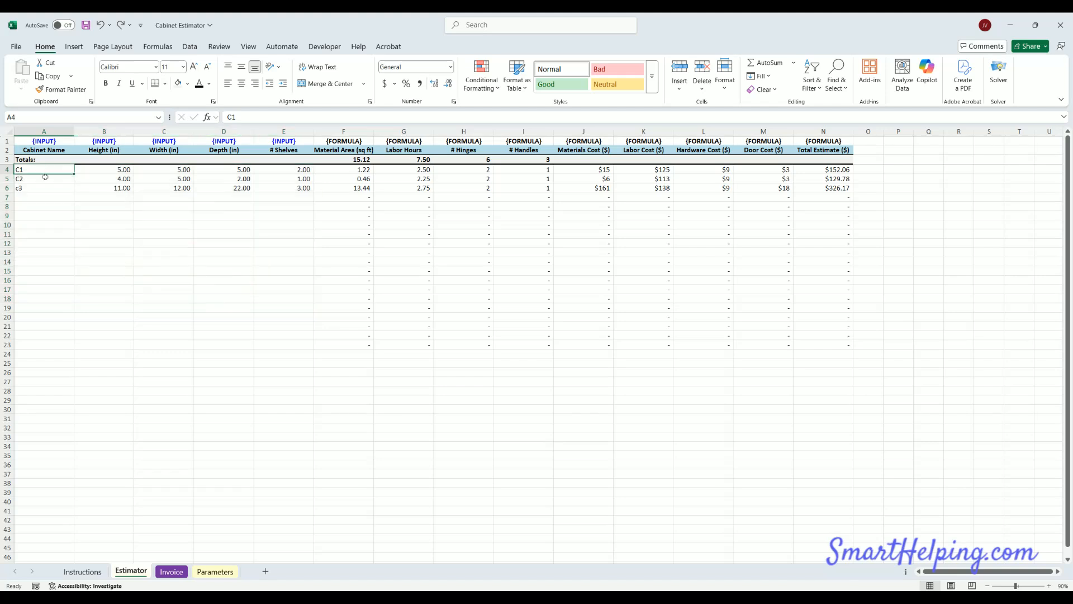
click(43, 177)
click(38, 187)
click(57, 169)
shift+click(40, 277)
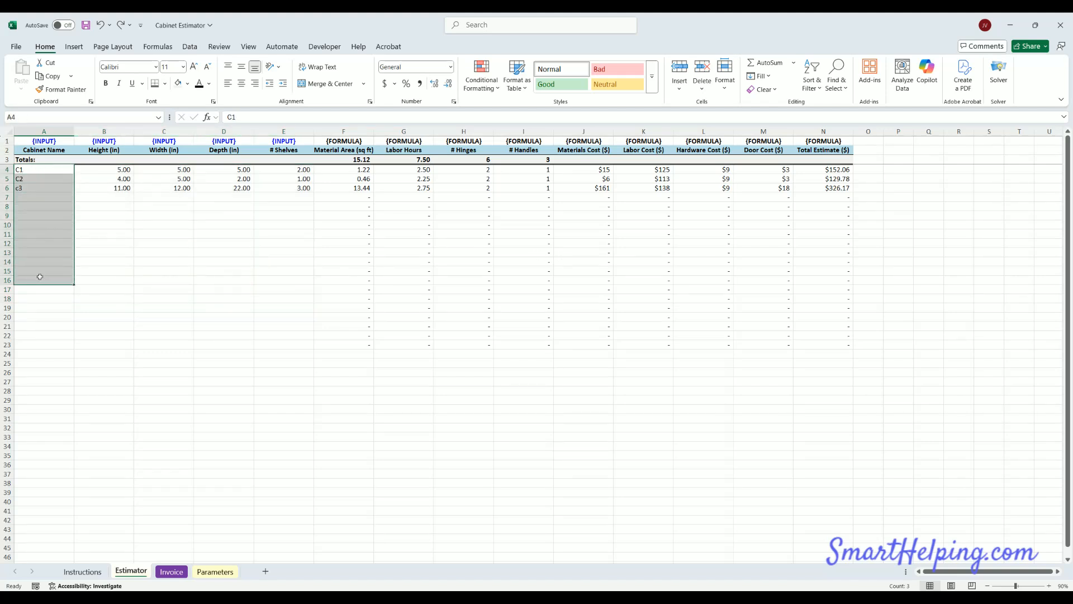
click(50, 170)
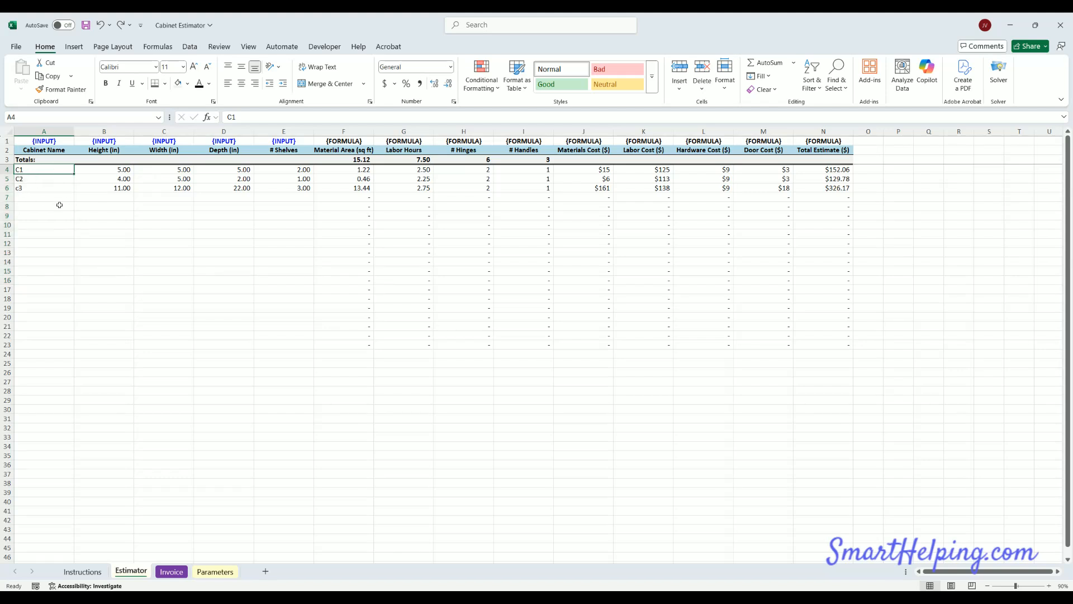
Step: Inspect cabinet C1's height, width, depth and shelf count inputs, and open the Parameters sheet
click(112, 169)
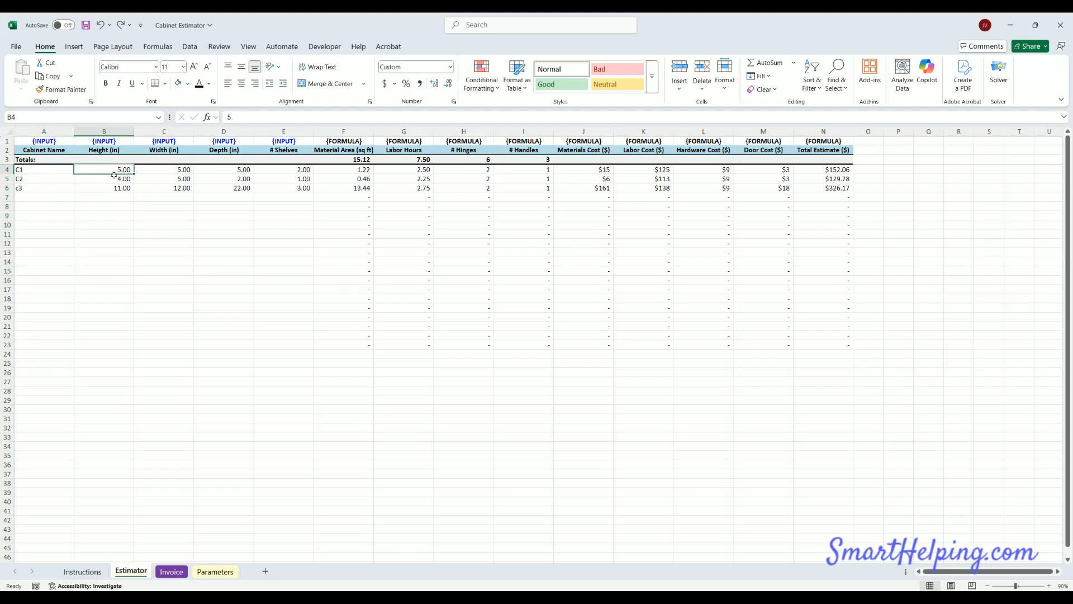
click(158, 170)
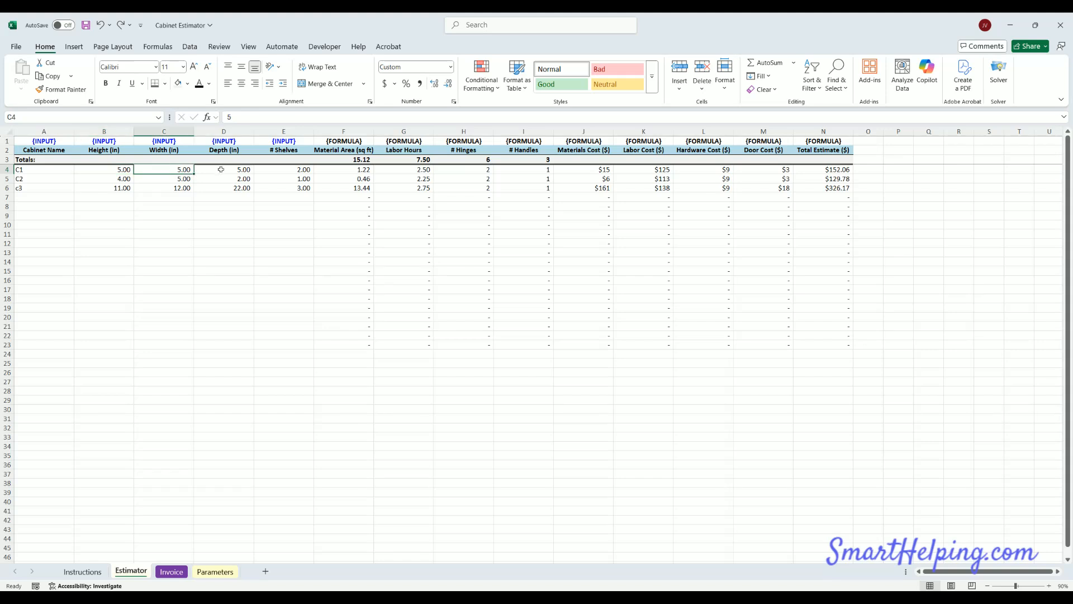
click(221, 170)
click(298, 170)
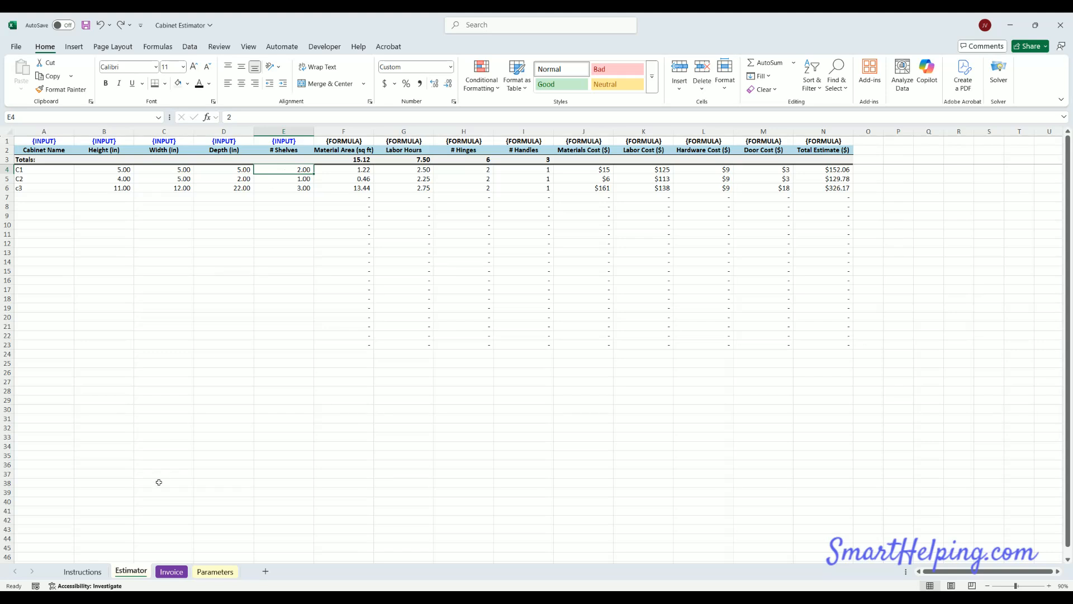
click(206, 572)
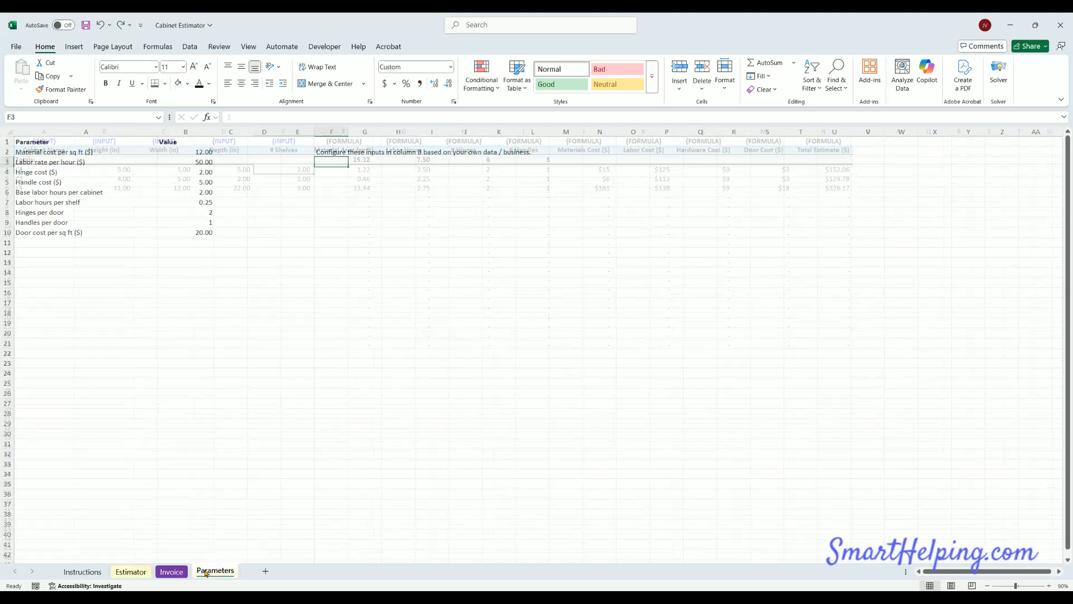
Step: Review each cost and labor parameter on the Parameters sheet, from material cost per sq ft through door cost per sq ft
click(63, 153)
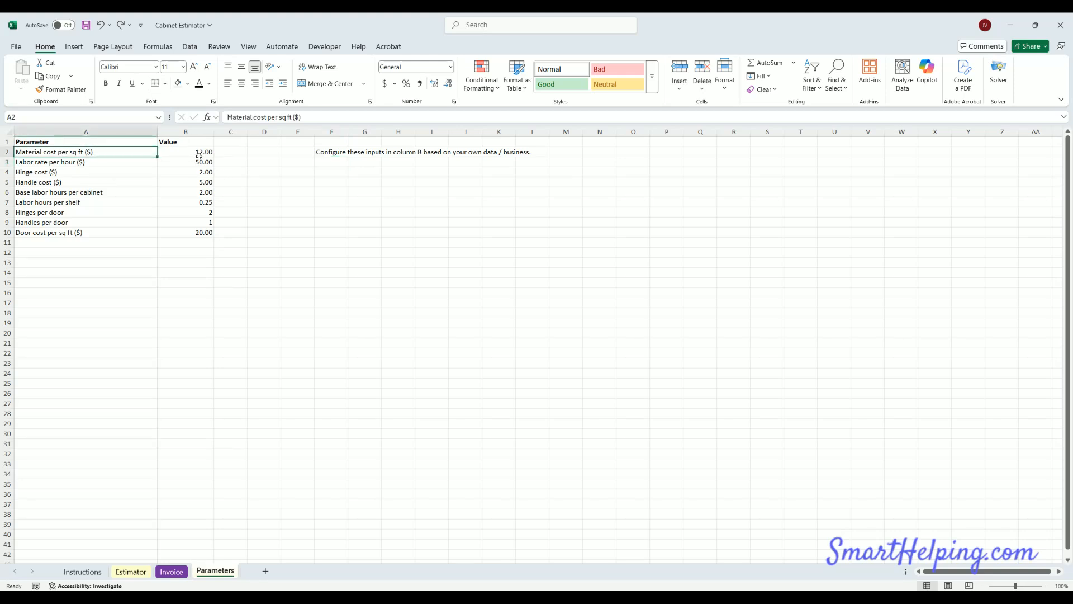
click(85, 162)
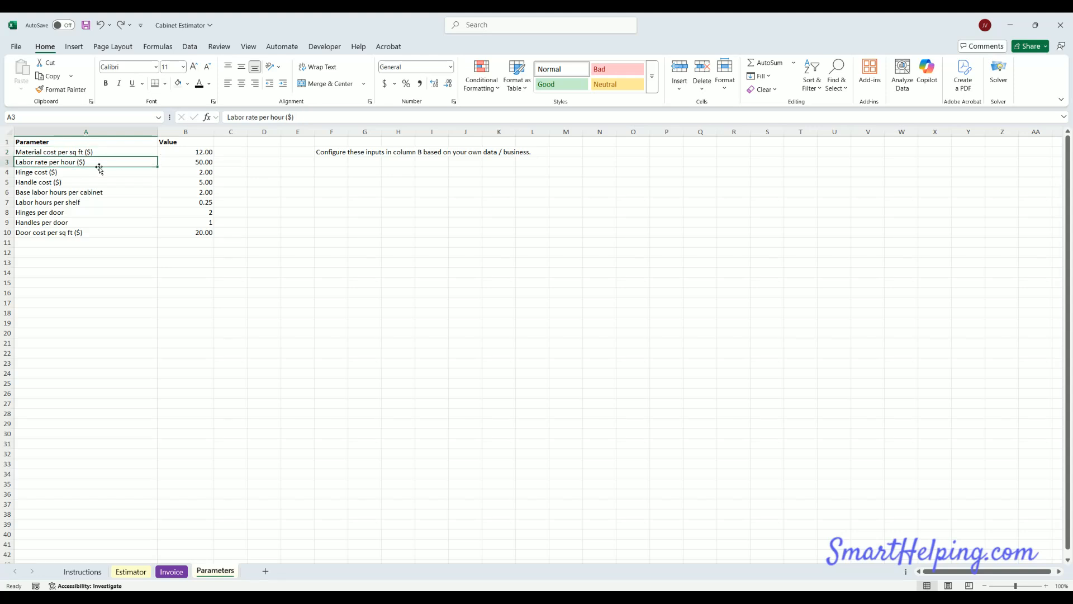
click(70, 174)
click(70, 183)
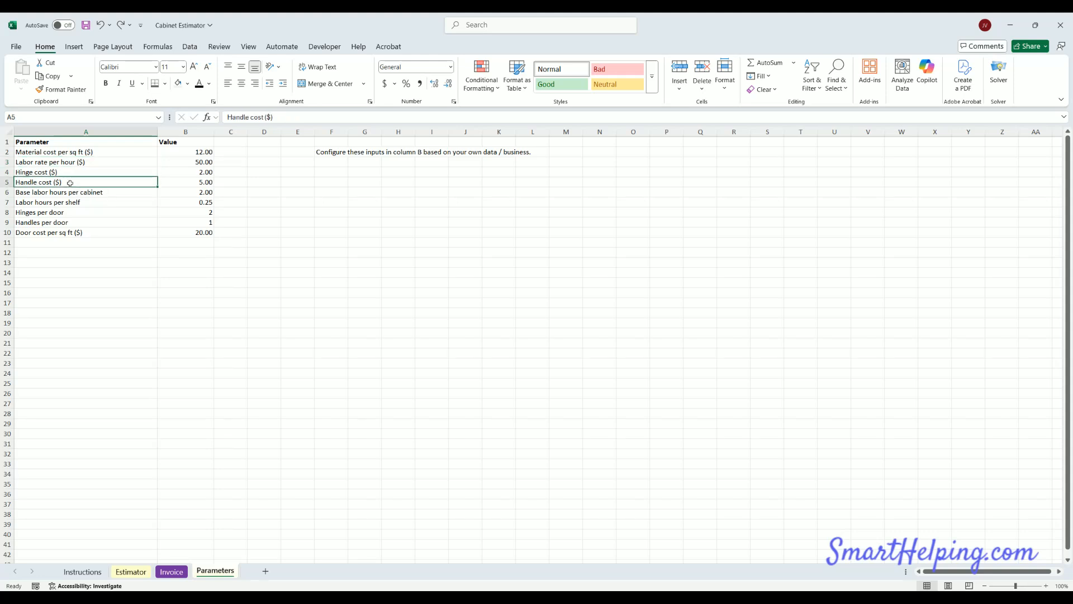
click(70, 192)
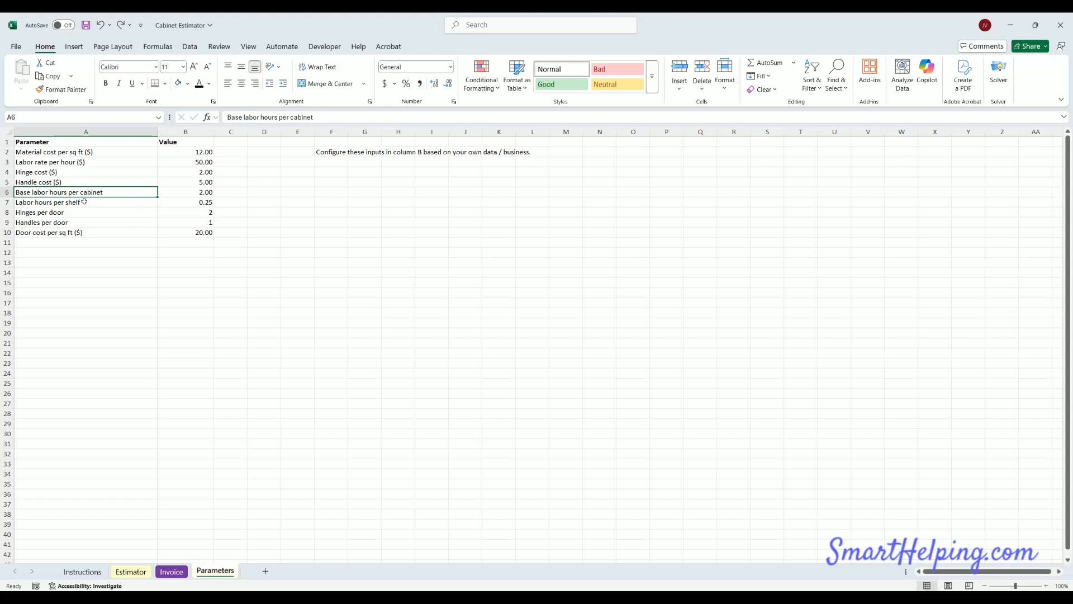
click(89, 203)
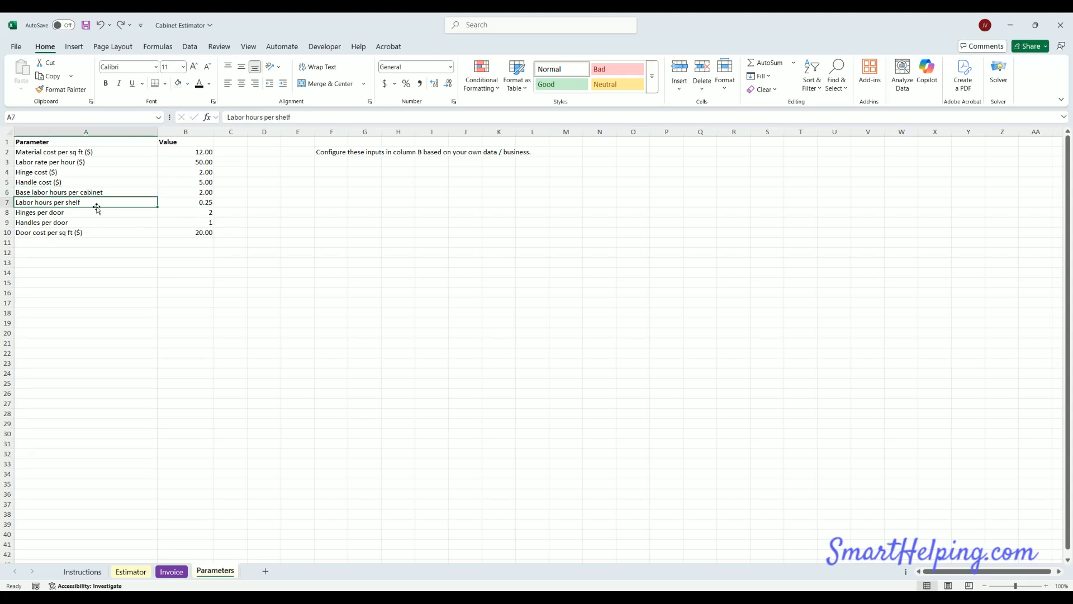
click(79, 212)
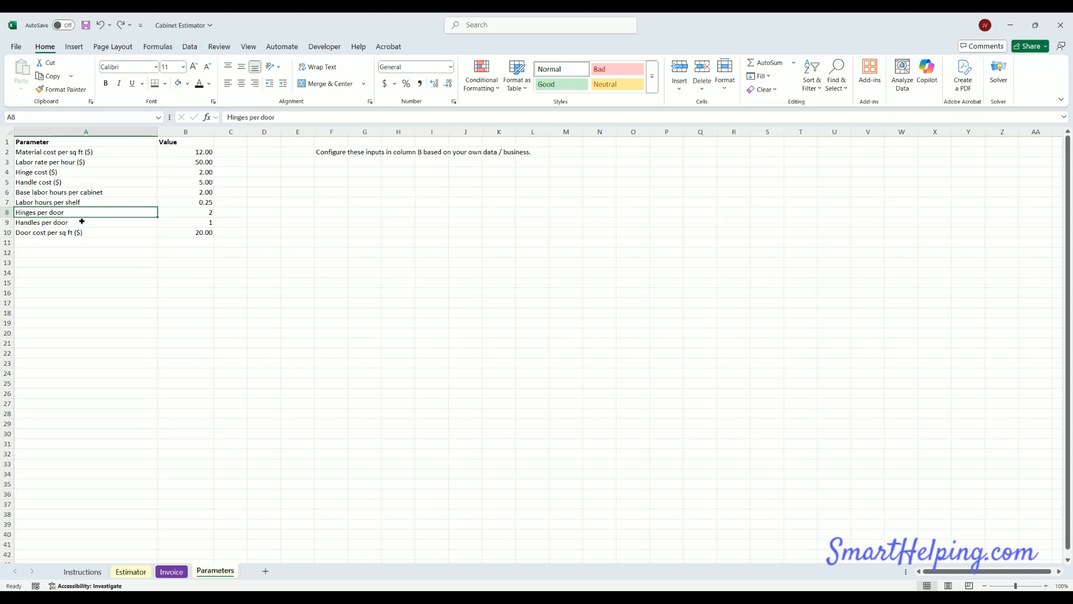
click(81, 222)
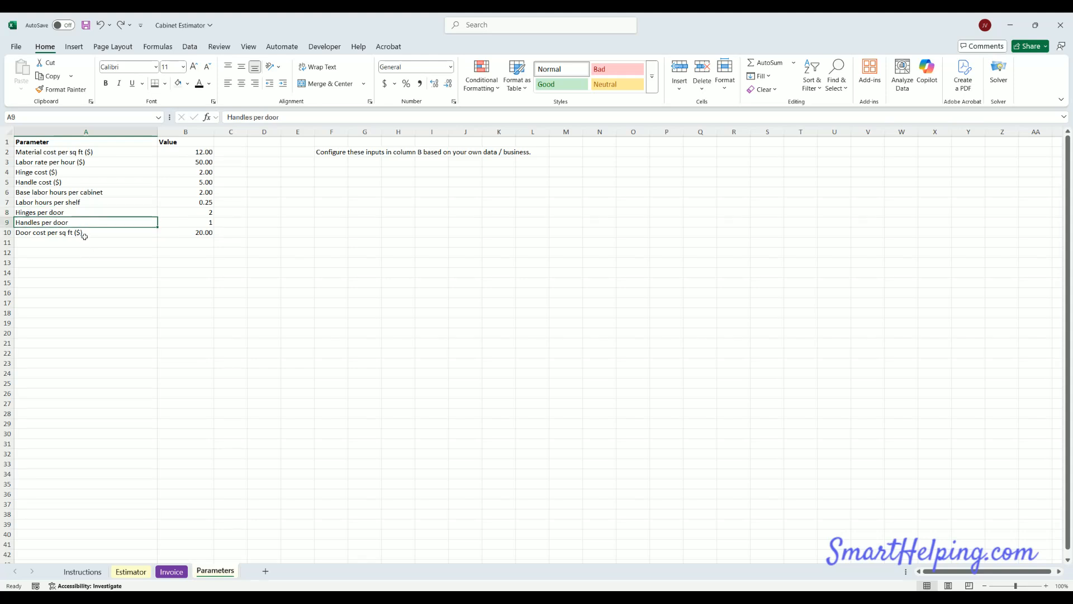
click(82, 233)
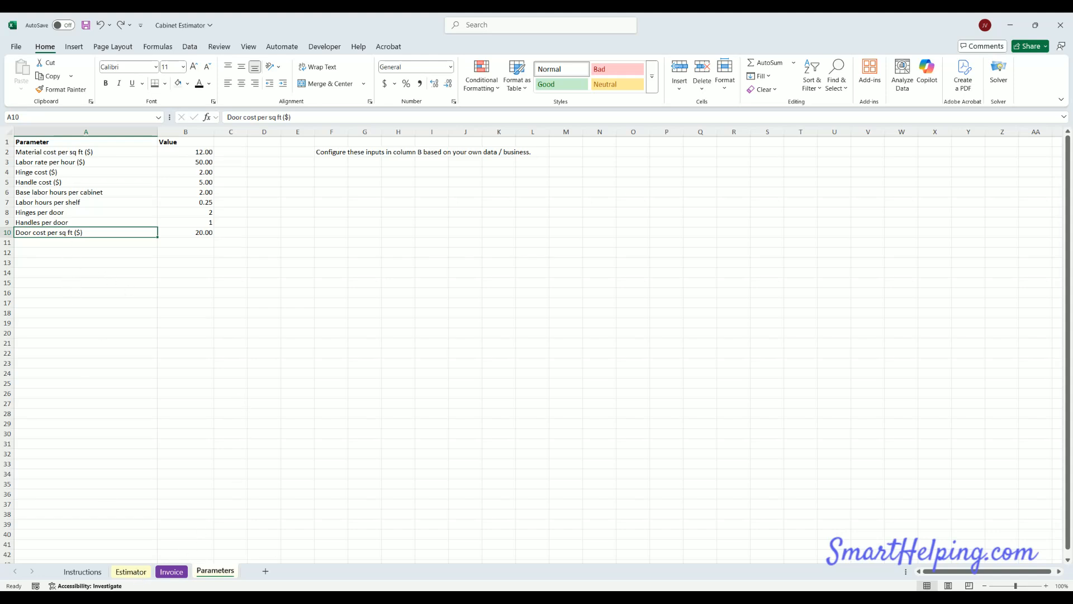
Step: On the Estimator sheet, highlight the input column labels A1:E1 and the formula column labels F1:N1, ending on Total Estimate
click(136, 573)
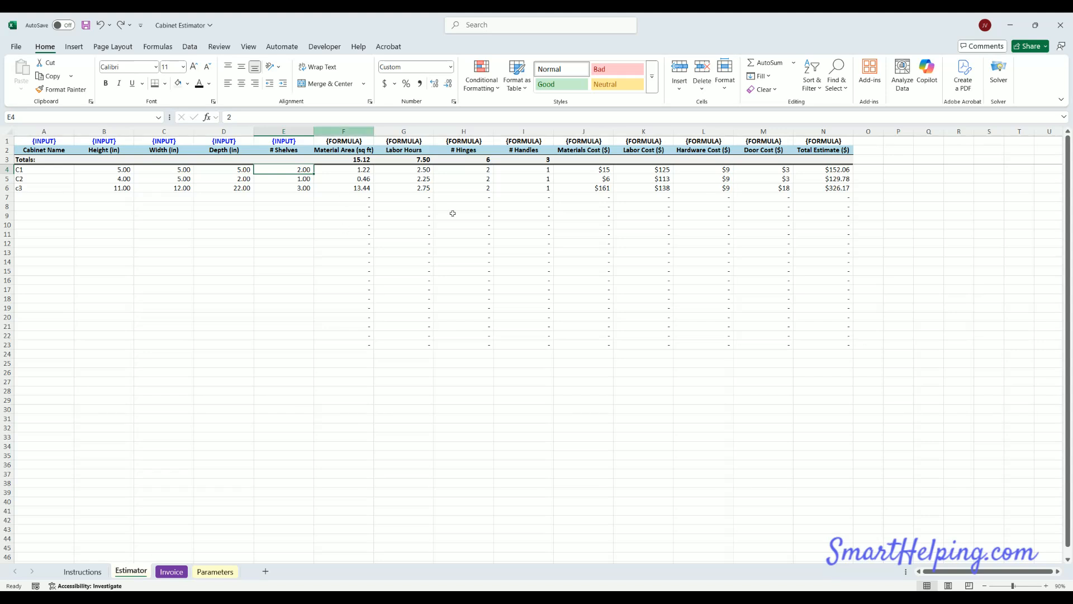
drag(292, 143, 42, 141)
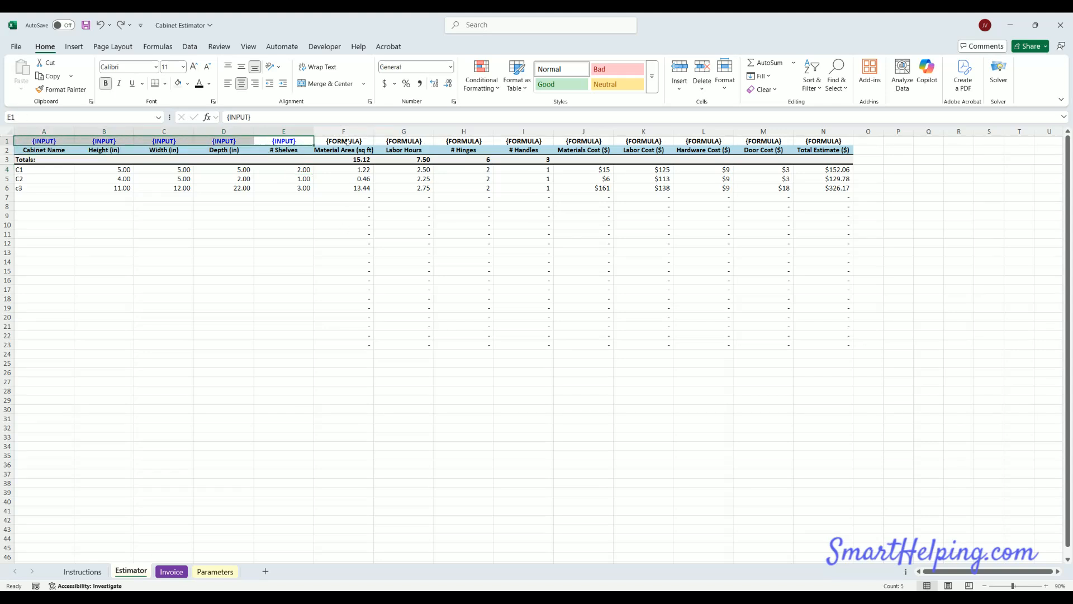
drag(347, 143, 816, 137)
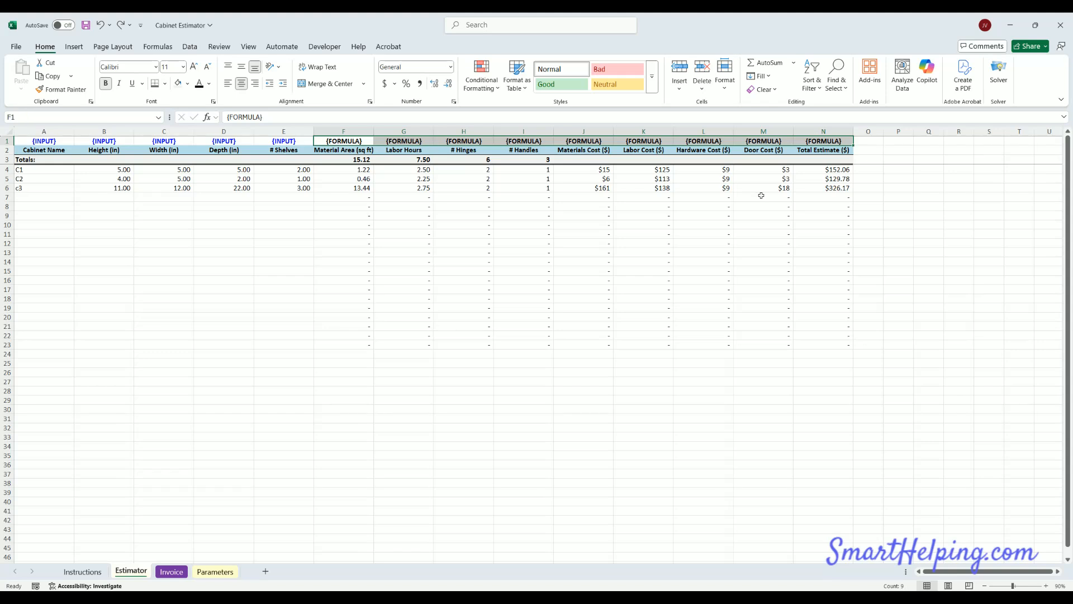
click(825, 141)
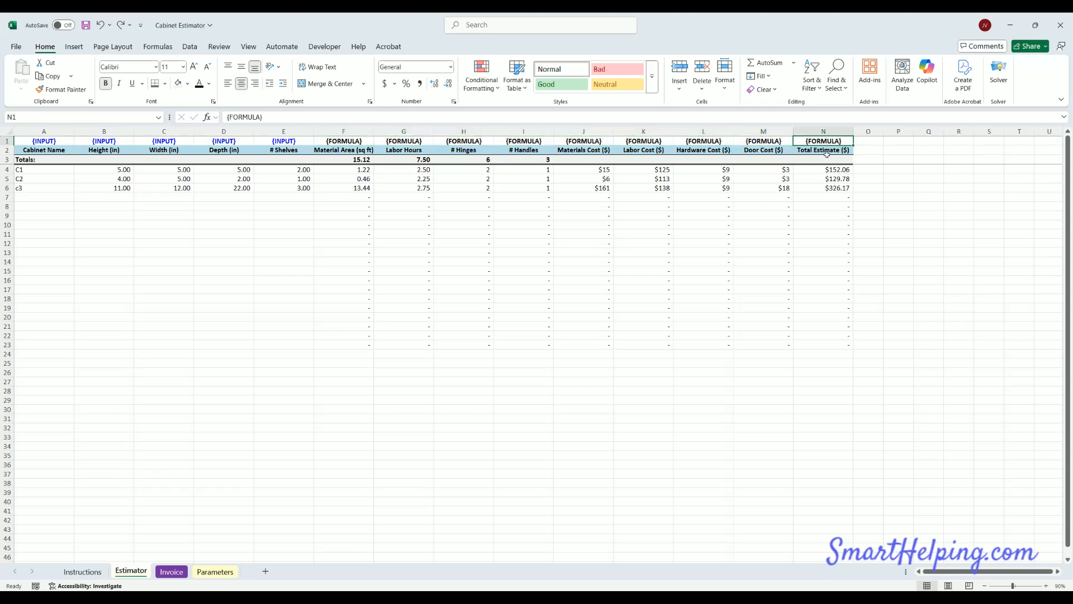
Step: Inspect cabinet C1's description formula on the Invoice sheet, preview the invoice's printout, and return without printing
click(165, 572)
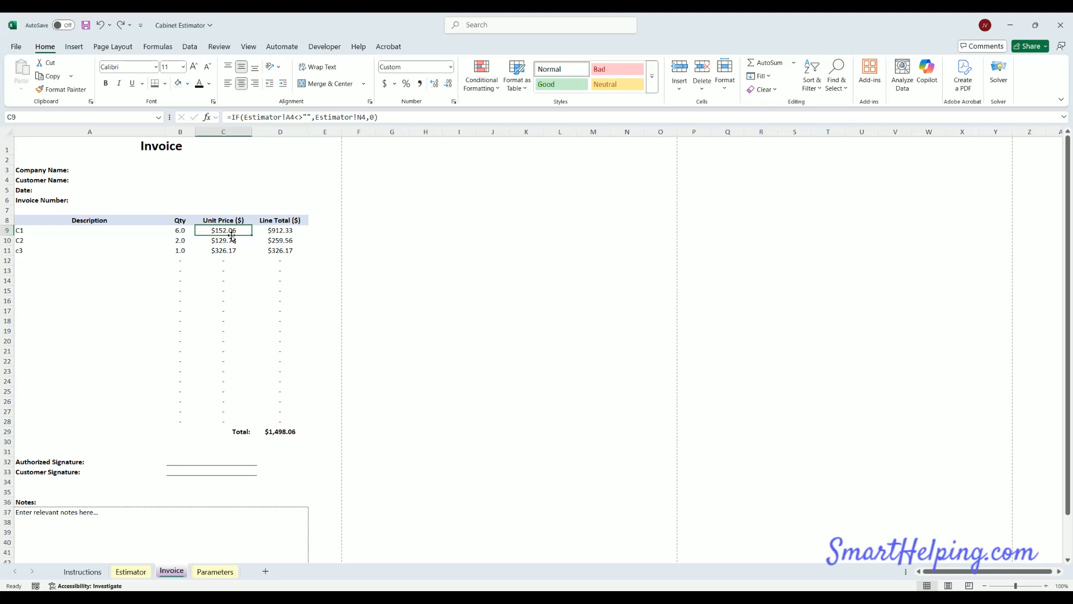
click(49, 230)
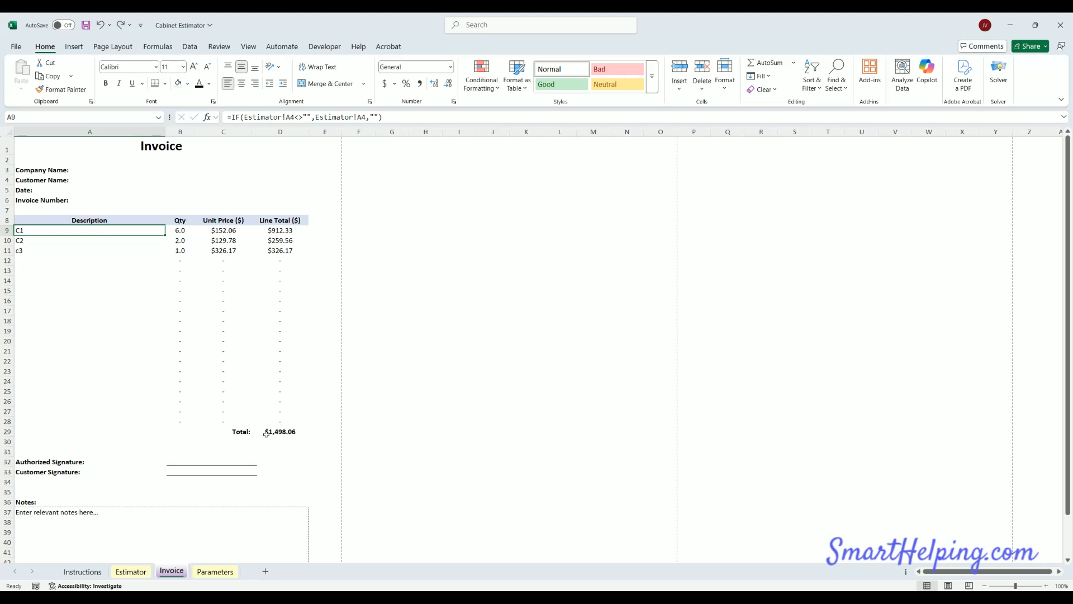
click(15, 47)
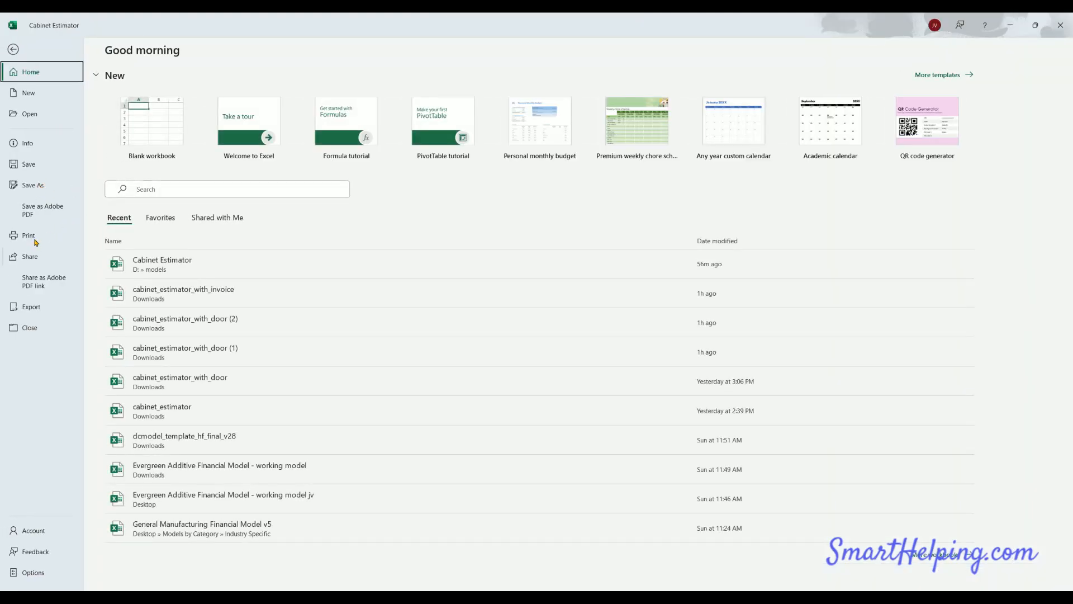
click(35, 241)
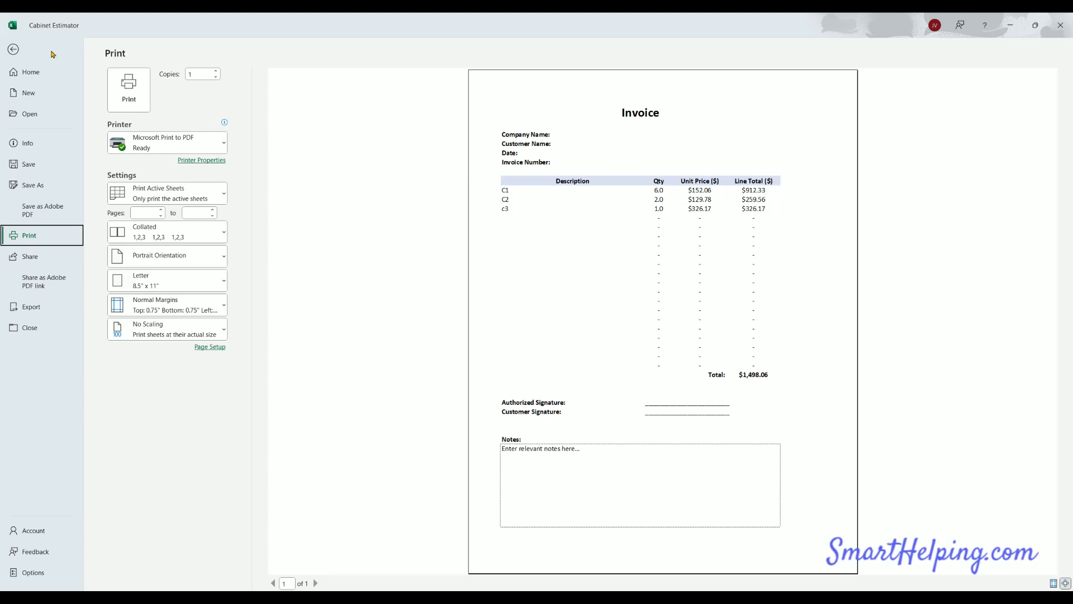
click(13, 50)
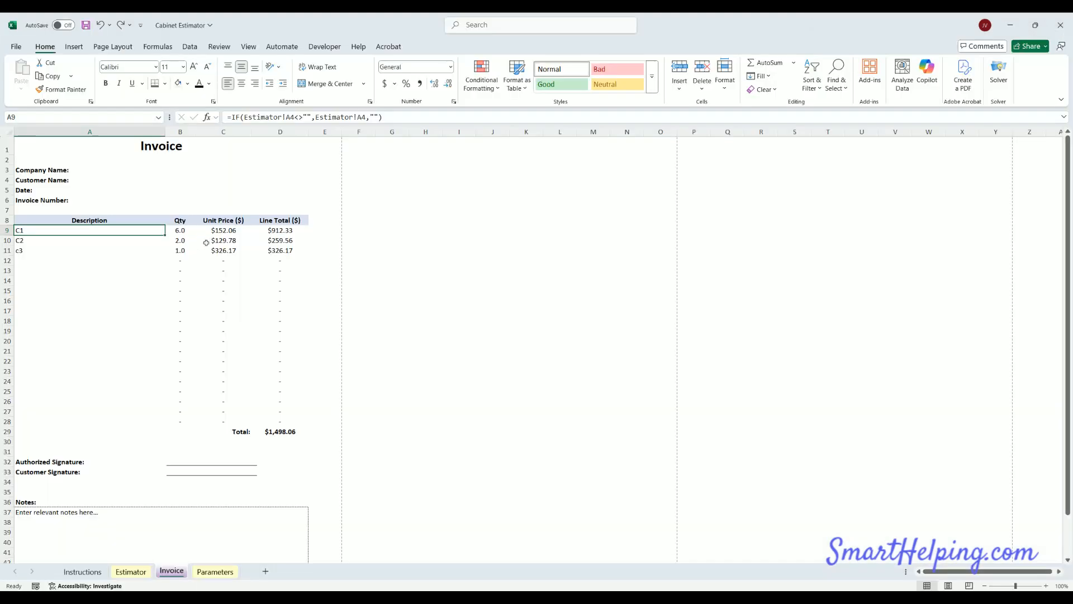
Step: Check the Parameters sheet, and highlight the Material Area formulas in F4:F23 on the Estimator sheet
click(213, 571)
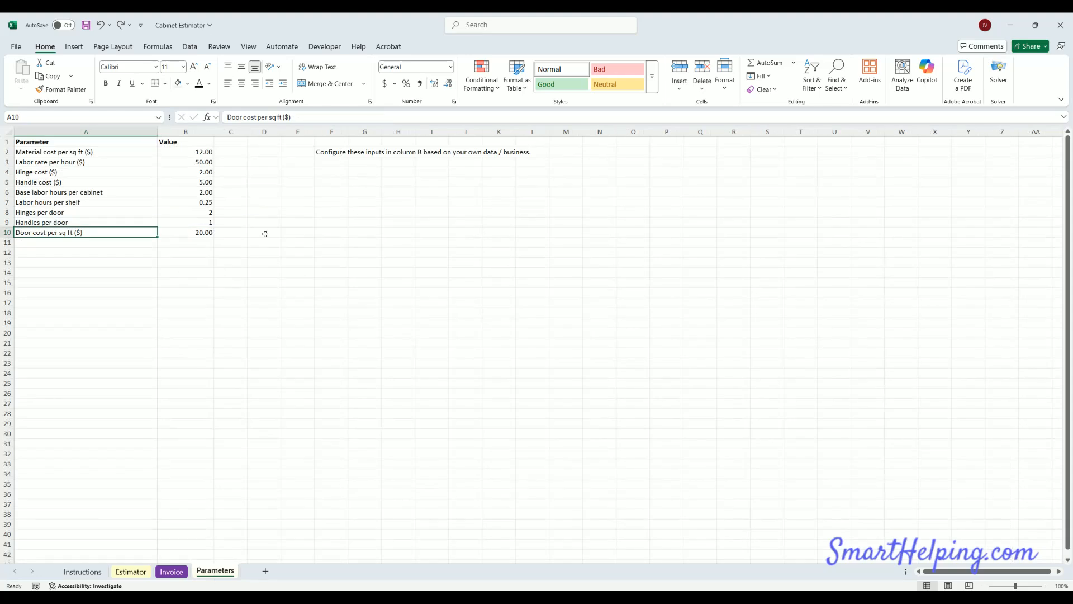
click(126, 572)
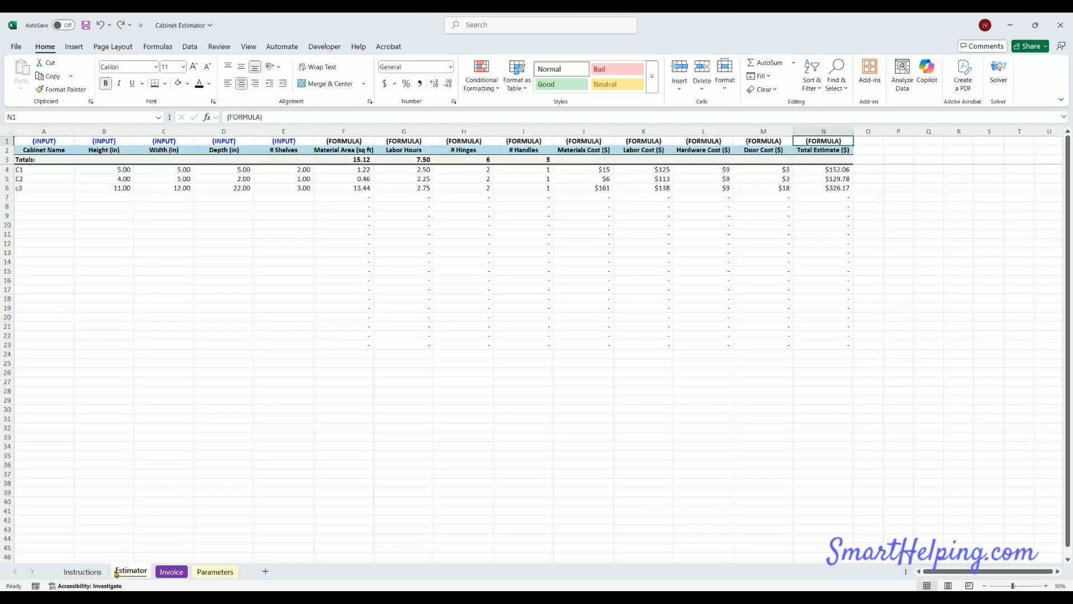
click(38, 178)
click(47, 224)
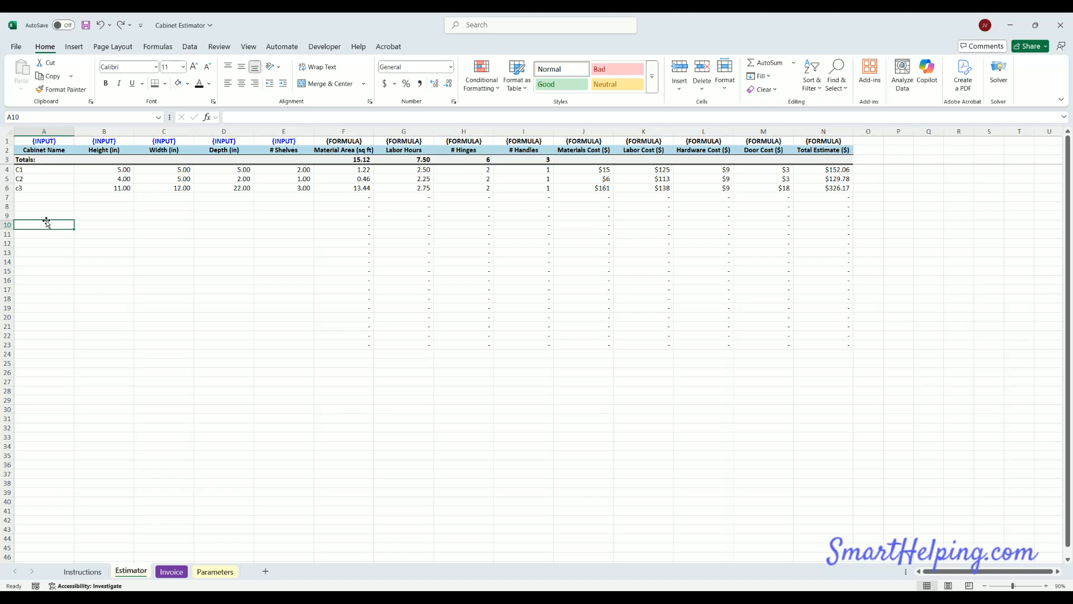
drag(366, 170, 345, 344)
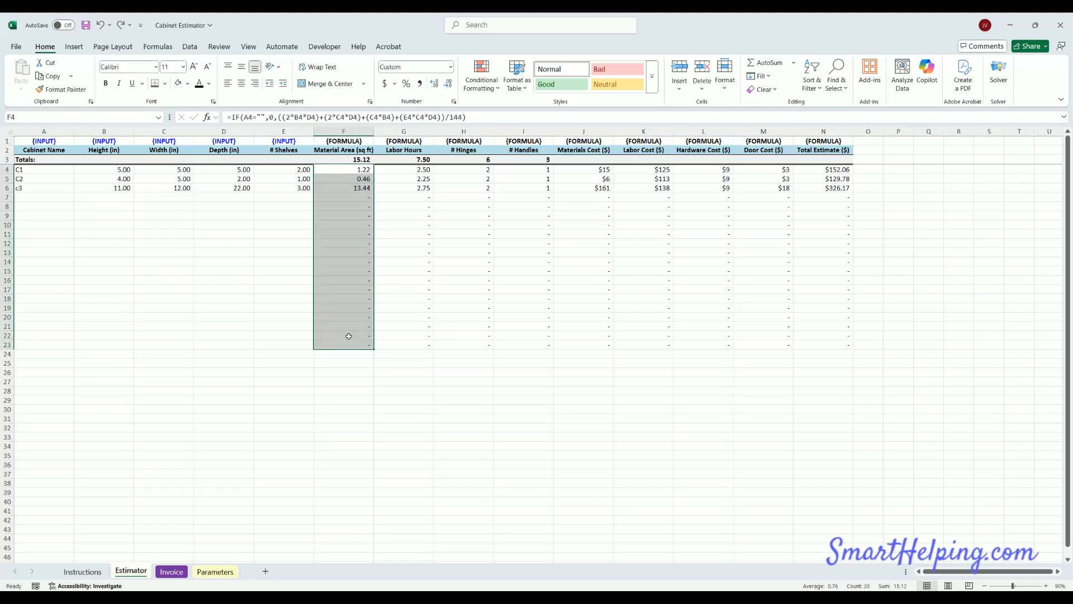
Step: Highlight the unused rows 12 to 28 on the Invoice sheet, and inspect the Labor Hours formula in Estimator cell G14
click(171, 571)
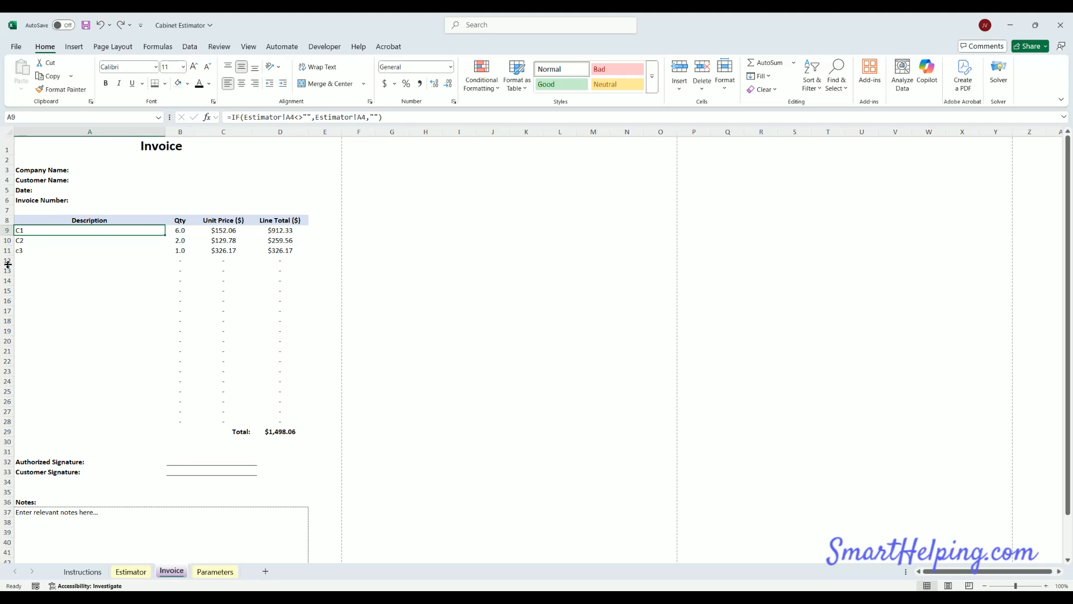
drag(7, 260, 7, 421)
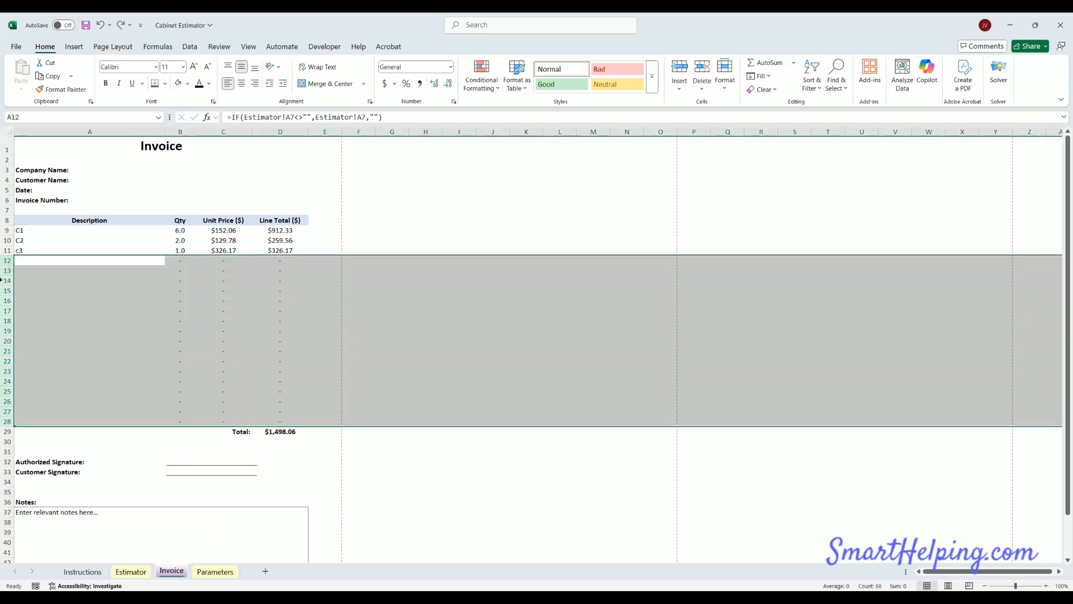
click(131, 571)
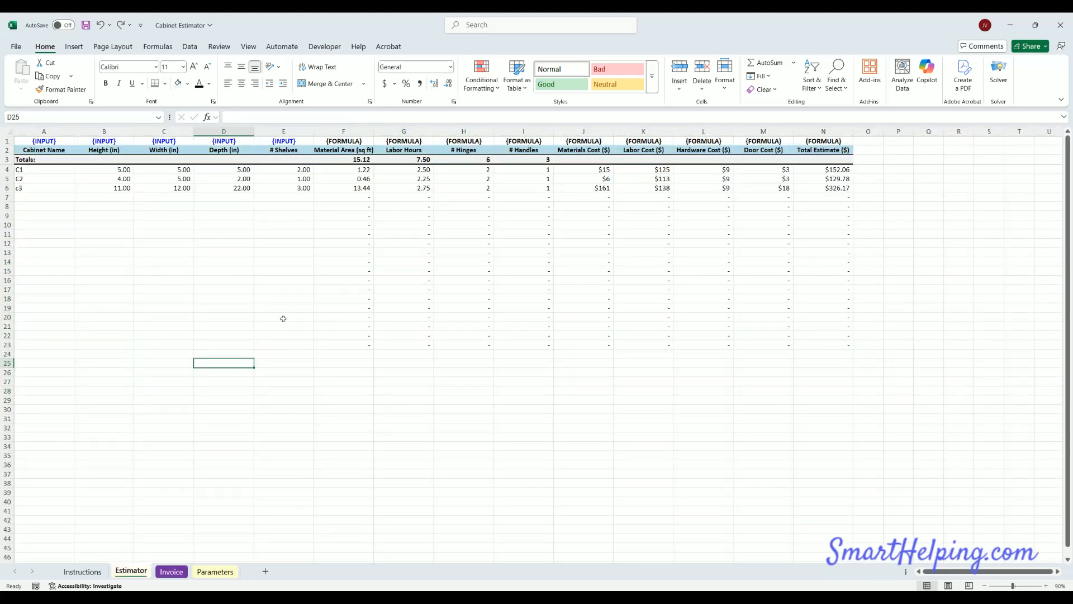
click(182, 178)
click(391, 264)
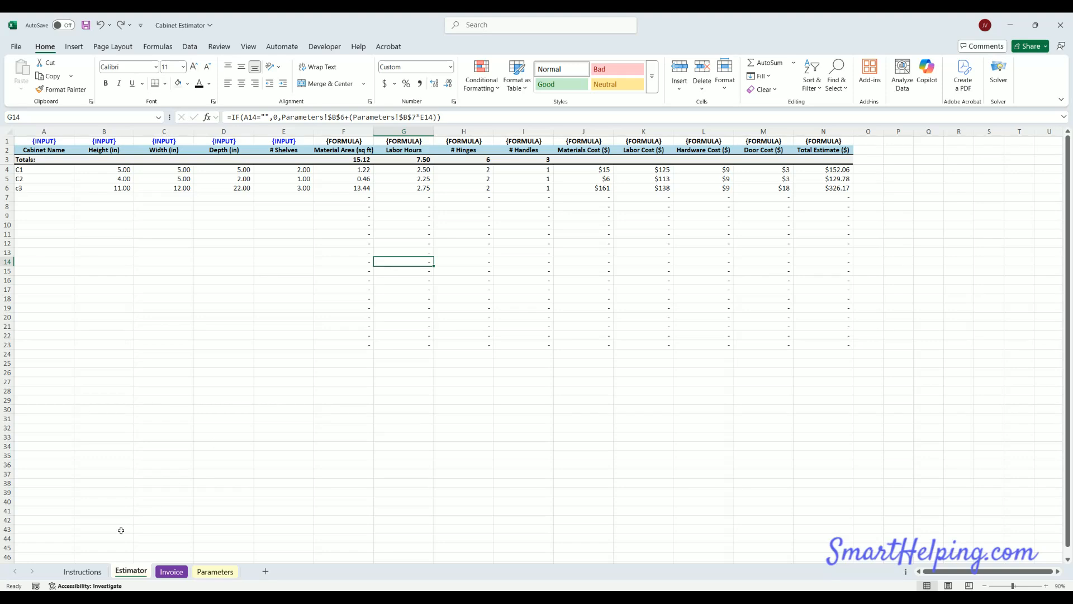
Step: Inspect the Estimator sheet's totals for material area, labor hours, hinges and handles, and highlight the blank cost totals J3:N3
click(207, 573)
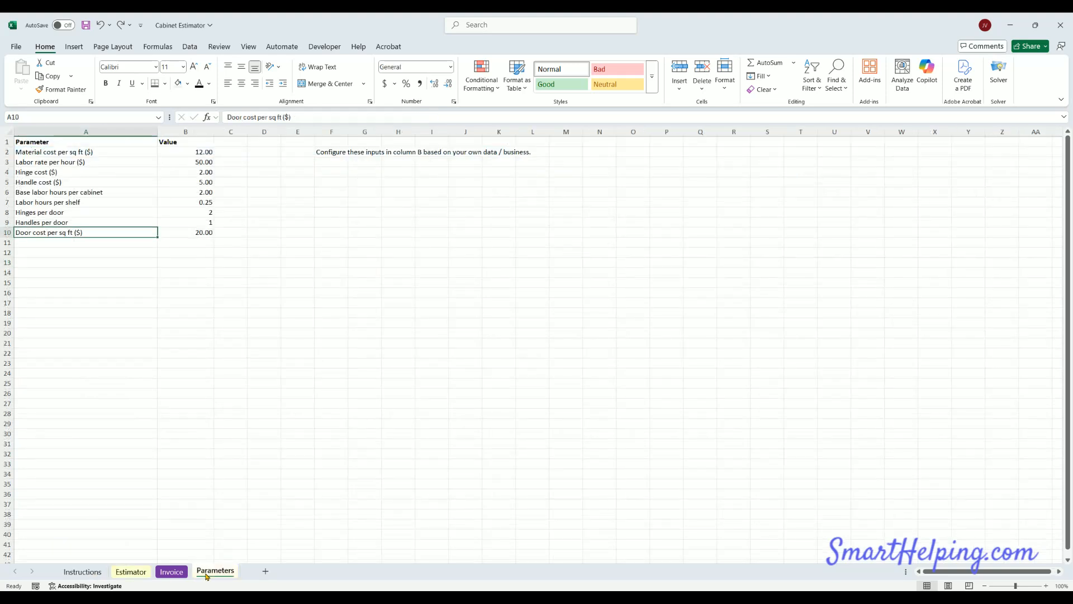
click(132, 574)
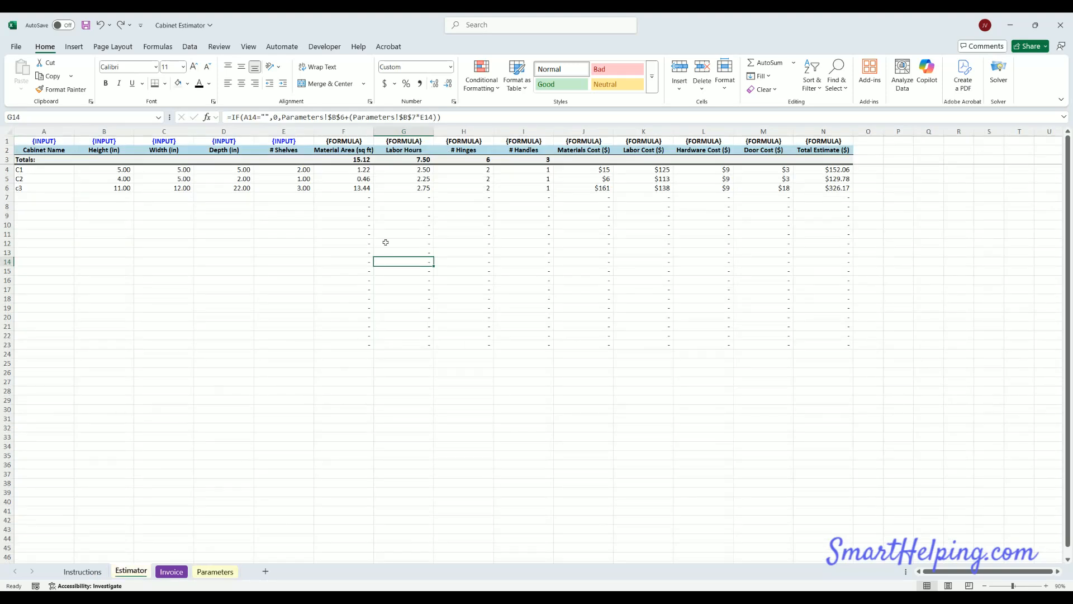
click(352, 159)
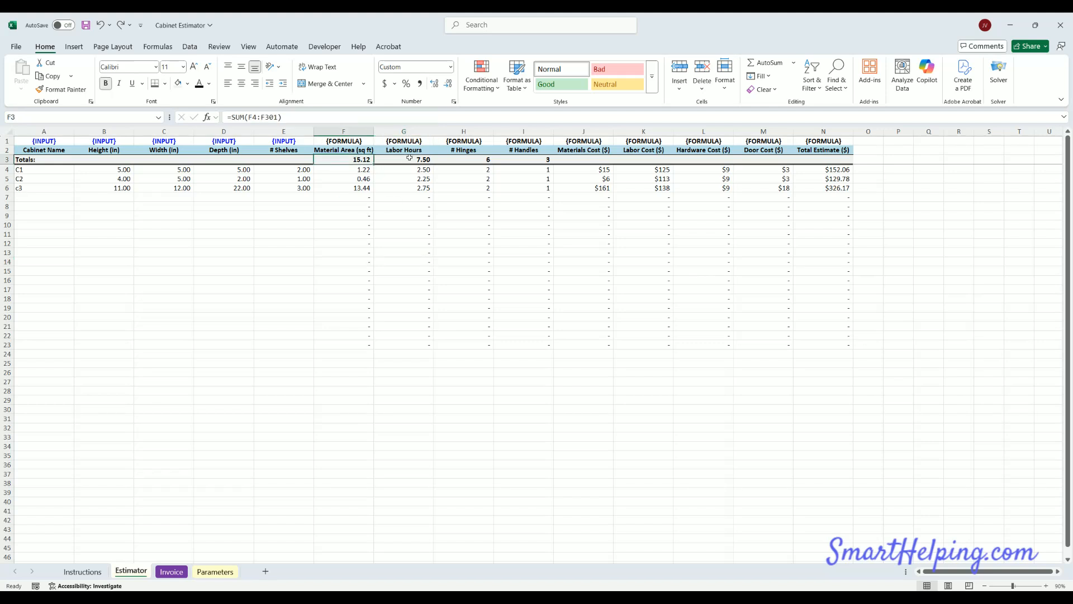
click(408, 159)
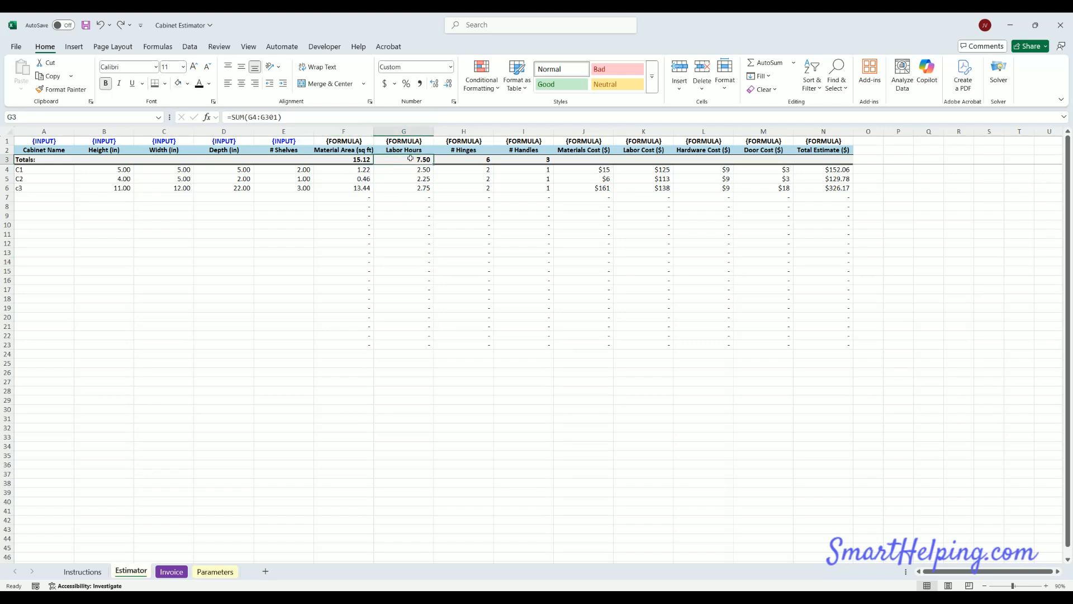
click(455, 158)
click(520, 160)
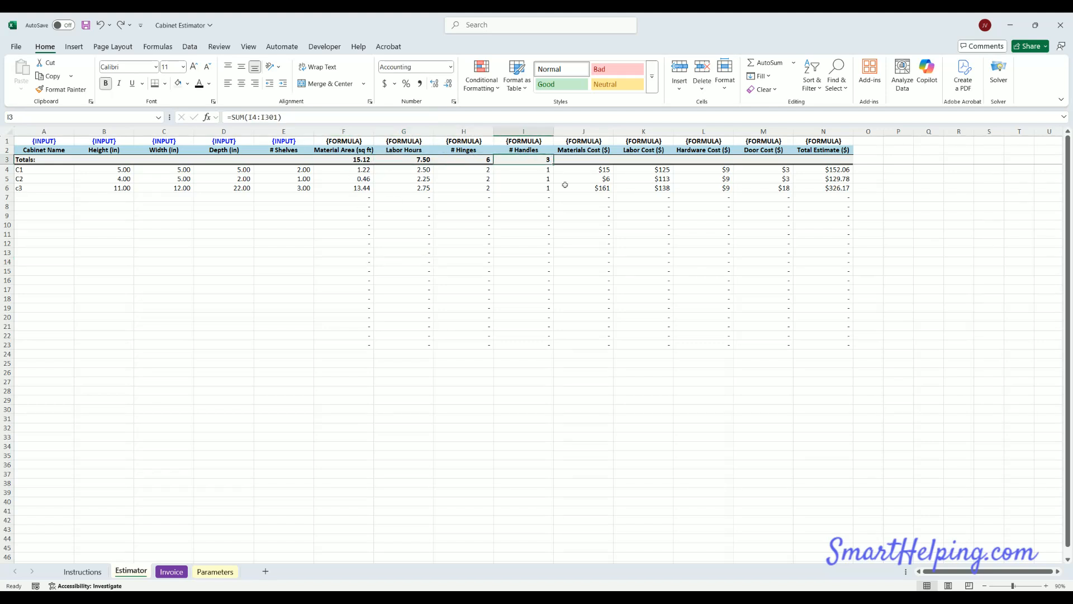
drag(589, 158, 785, 157)
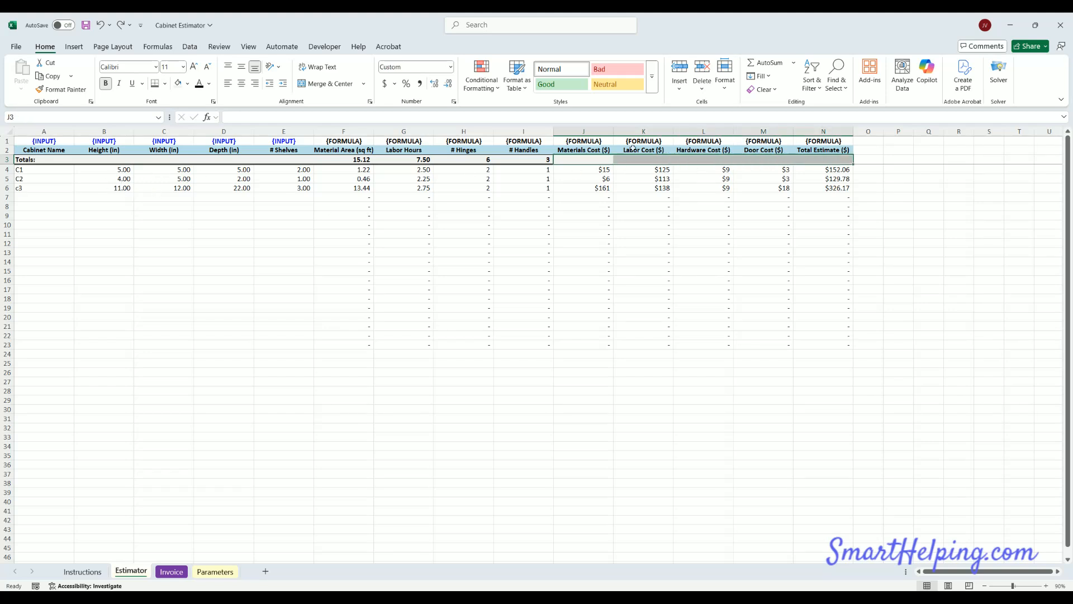
click(705, 158)
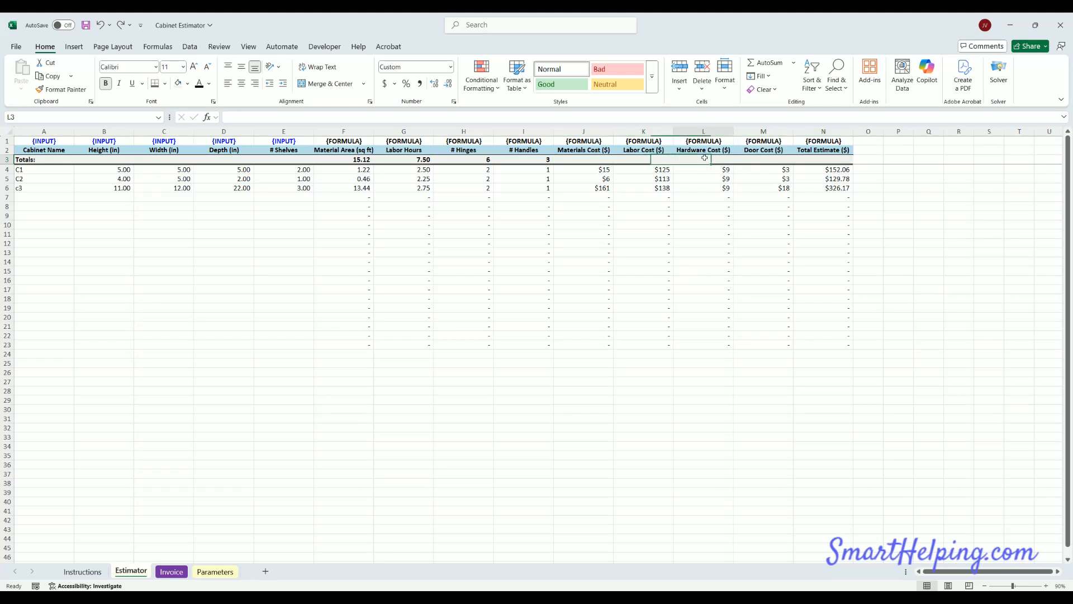
Step: Clear the cabinet names C2 and c3 from A5:A6 on the Estimator sheet
click(35, 190)
drag(36, 179, 33, 188)
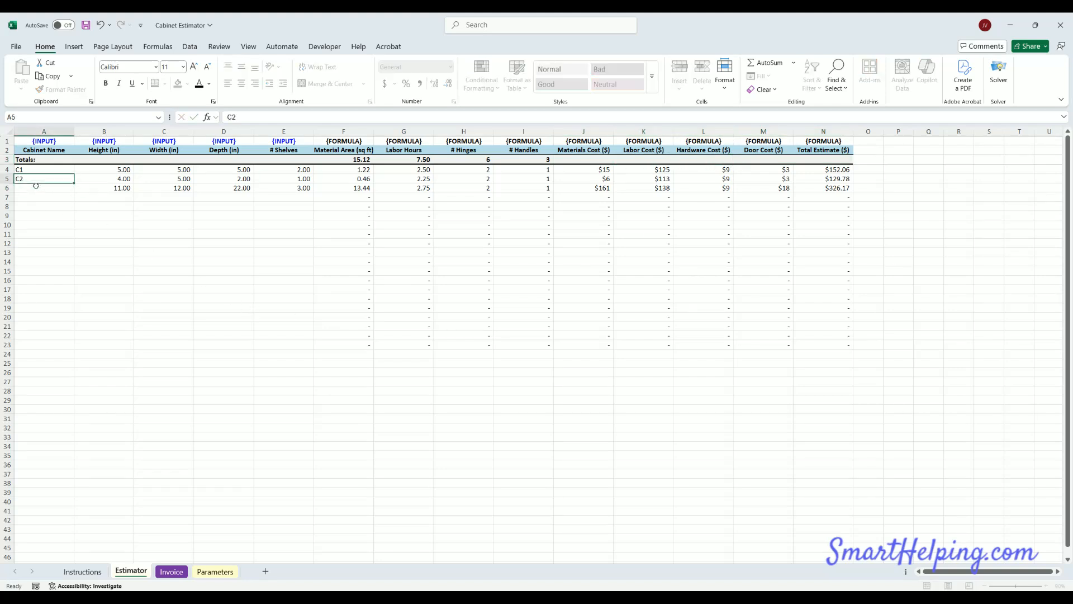
key(Delete)
click(31, 243)
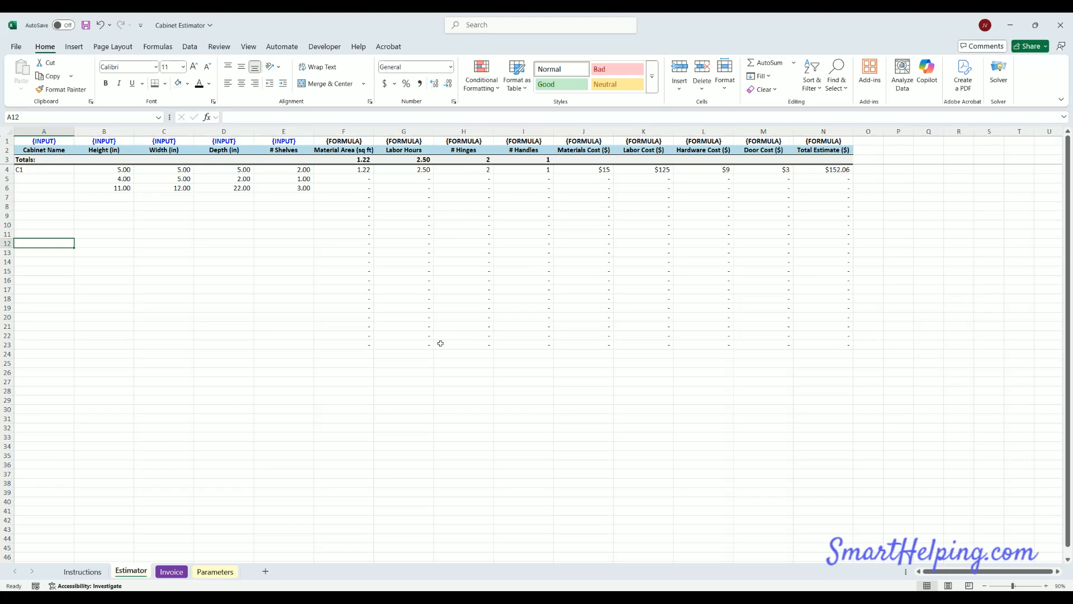
Step: Compare the Invoice sheet's line items with the Estimator sheet, and inspect the invoice quantity in B10
click(169, 571)
click(137, 570)
click(172, 571)
click(182, 240)
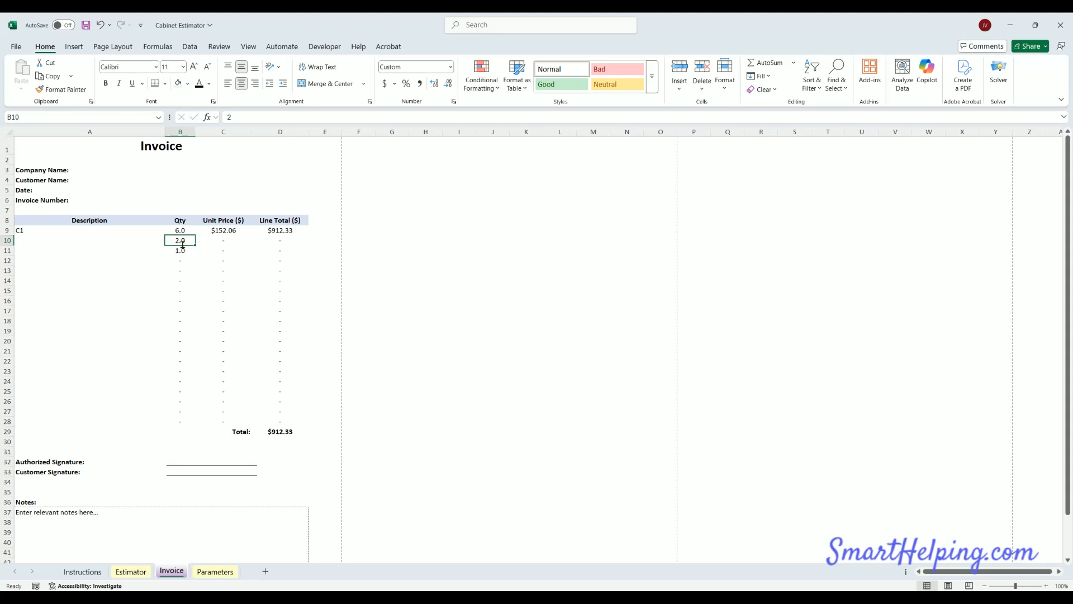
Step: Set the invoice quantities in B10, B11 and B12 to 0
text(0)
key(Return)
text(0)
key(Return)
text(0)
key(Return)
Step: Set the invoice quantity for cabinet C1 in B9 to 3
click(183, 232)
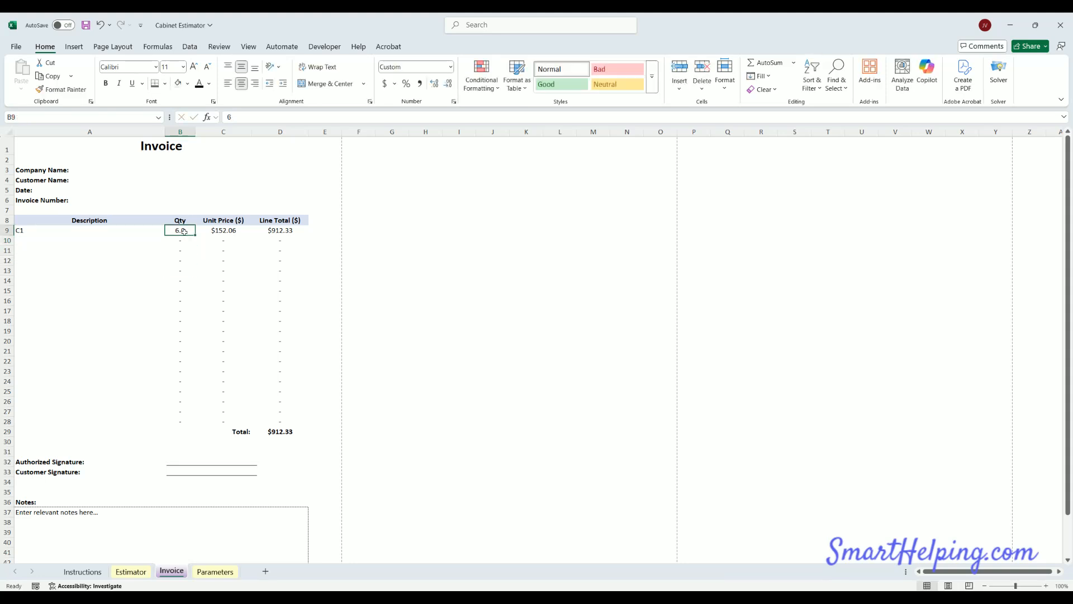
text(3)
key(Return)
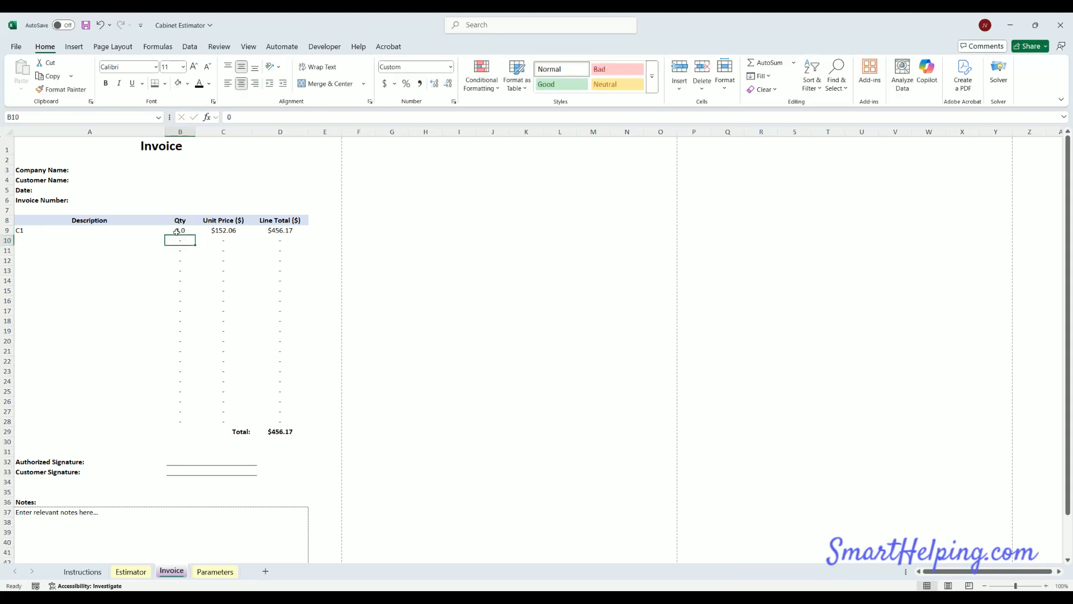
Step: Highlight the invoice quantities B9:B28 and inspect the description formulas in A9:A16
click(183, 232)
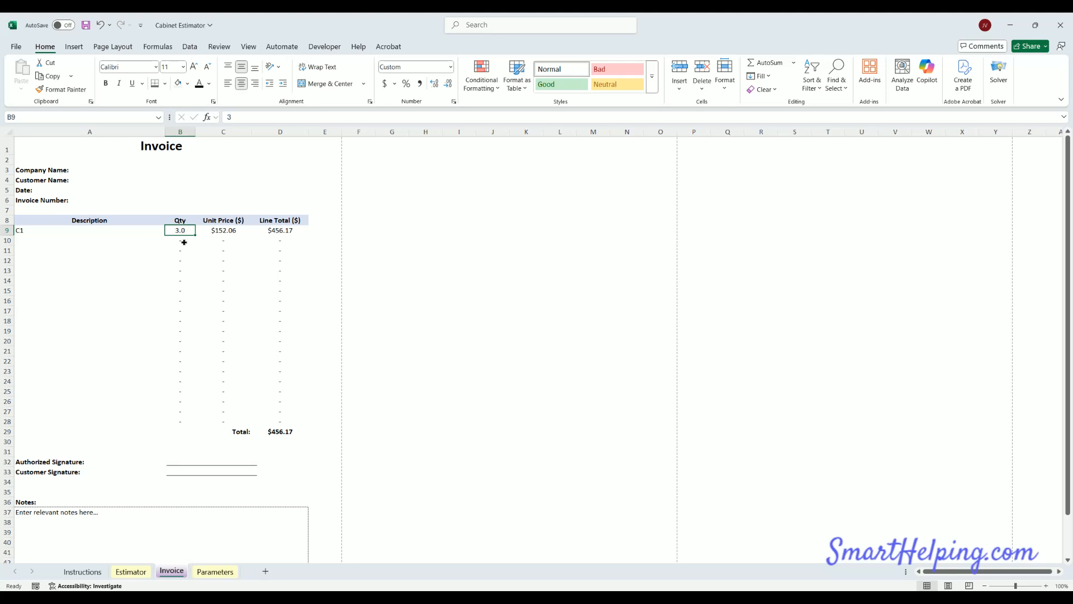
drag(184, 234, 179, 425)
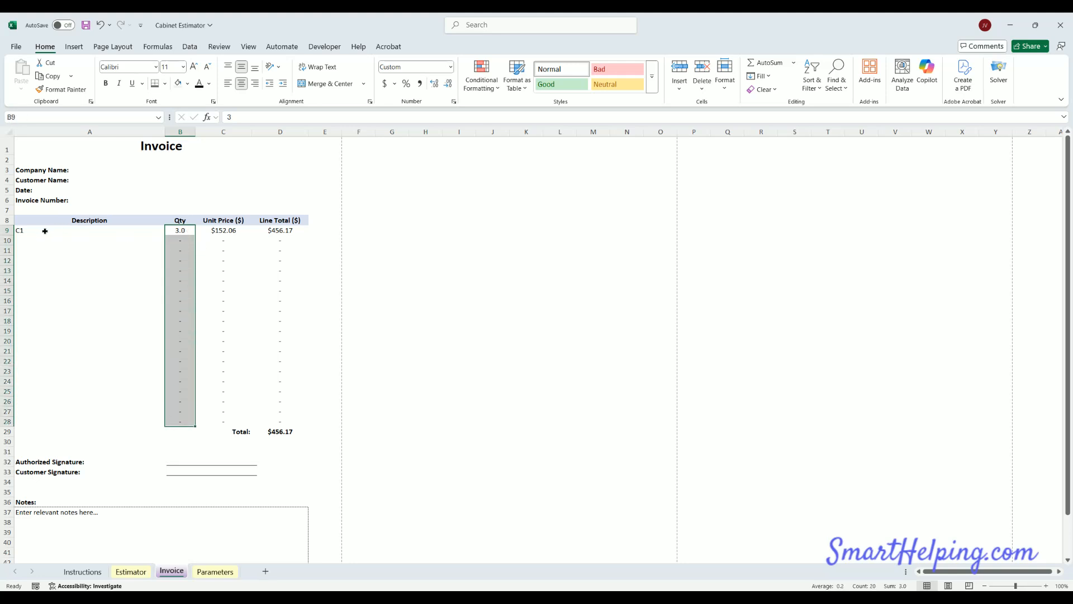
drag(45, 230, 47, 302)
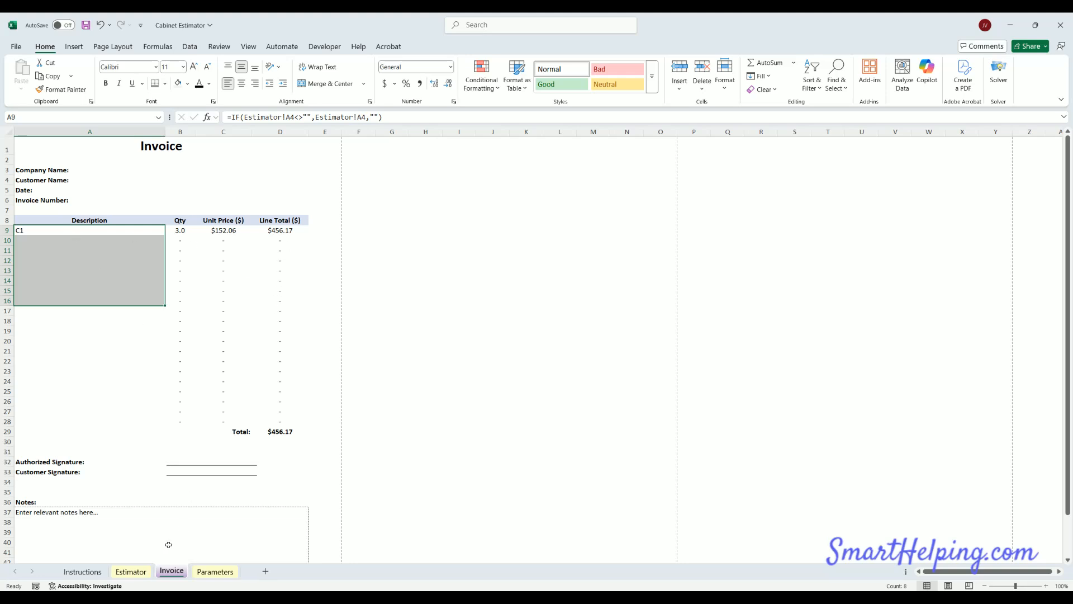
Step: Review the Estimator sheet's input area by highlighting cabinet names A4:A29, row 10, and the height and width entries
click(136, 571)
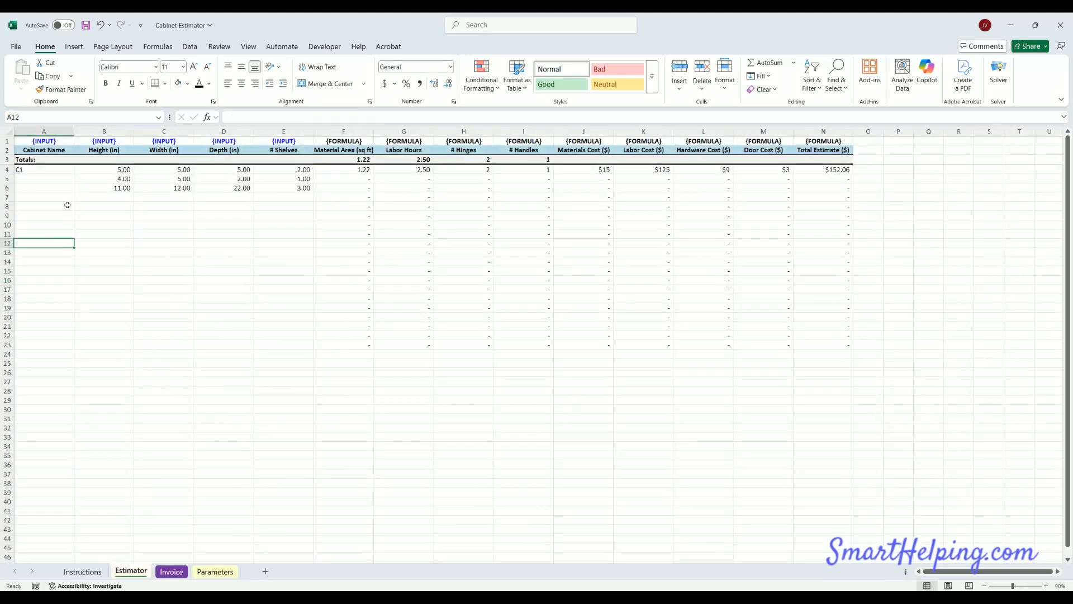
drag(51, 171, 37, 399)
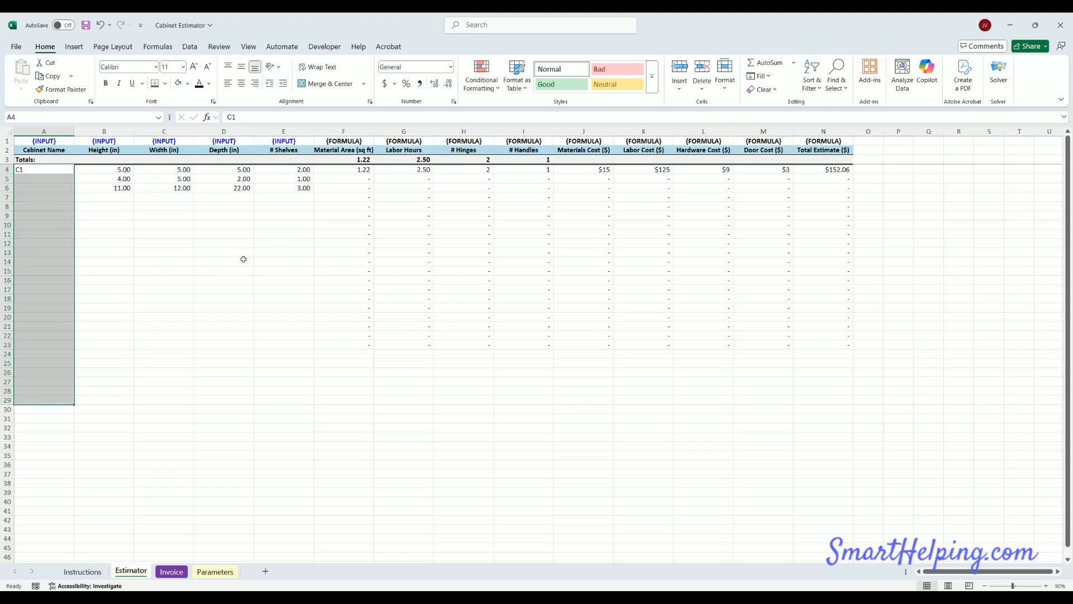
click(5, 225)
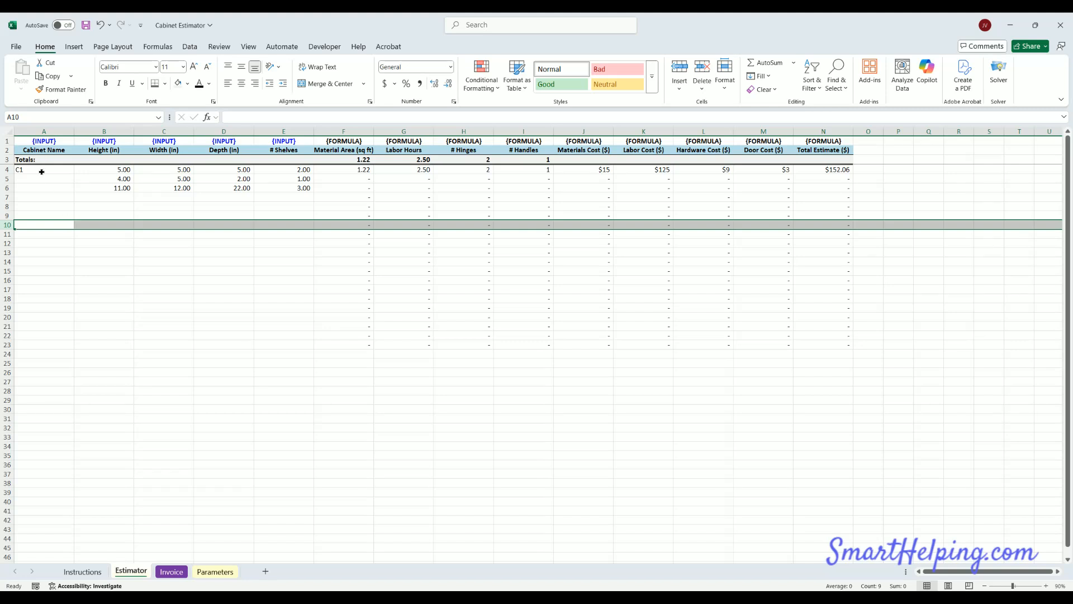
drag(34, 169, 34, 273)
drag(106, 170, 112, 234)
drag(173, 168, 160, 217)
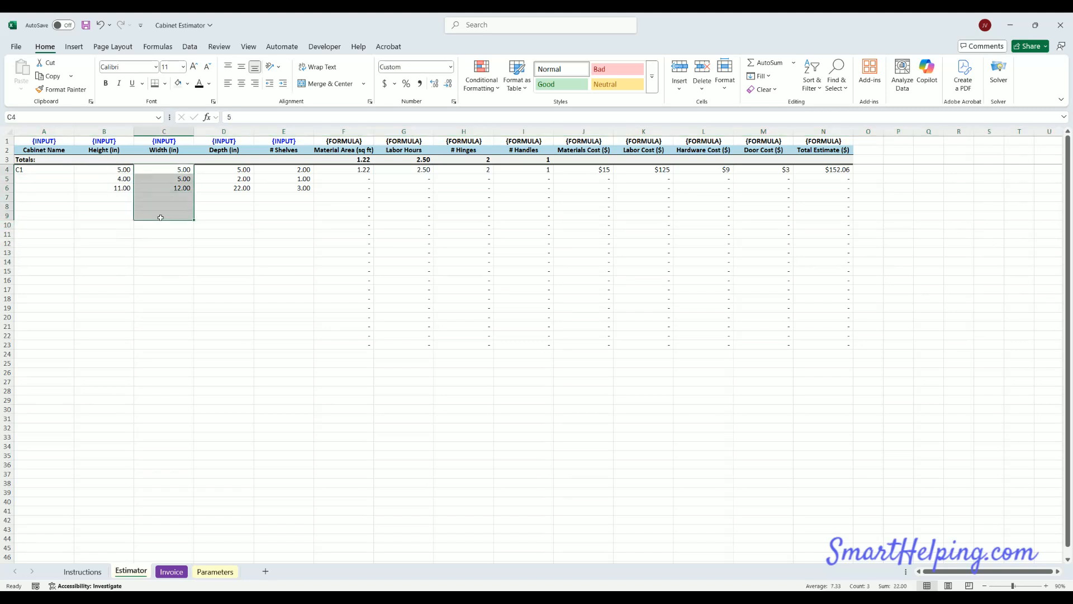
Step: Glance at the Parameters sheet and inspect the Invoice sheet's description formulas in A10 and A18
click(173, 571)
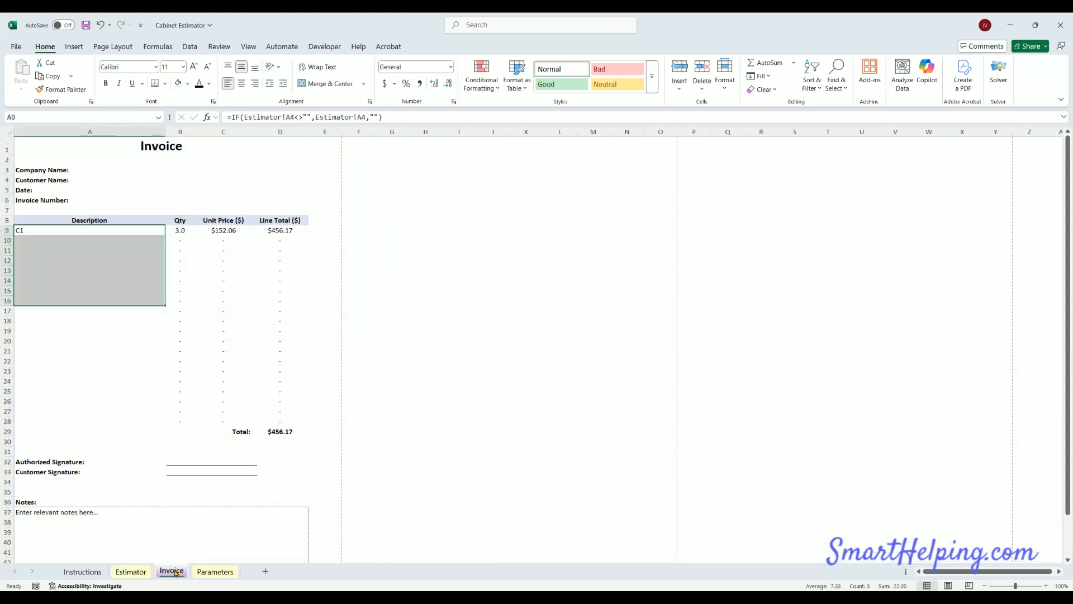
click(219, 573)
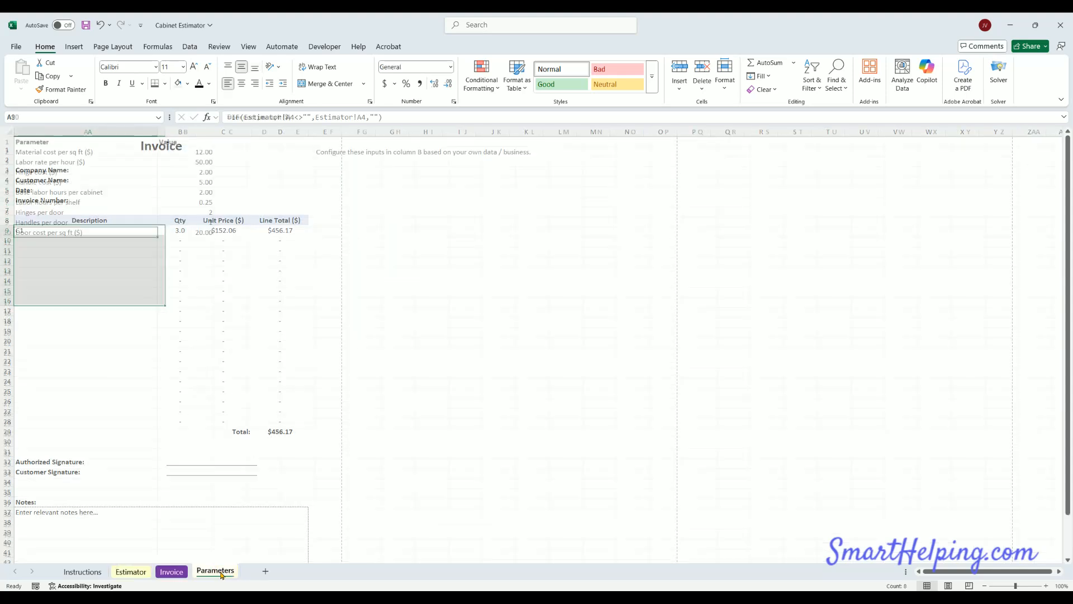
click(174, 577)
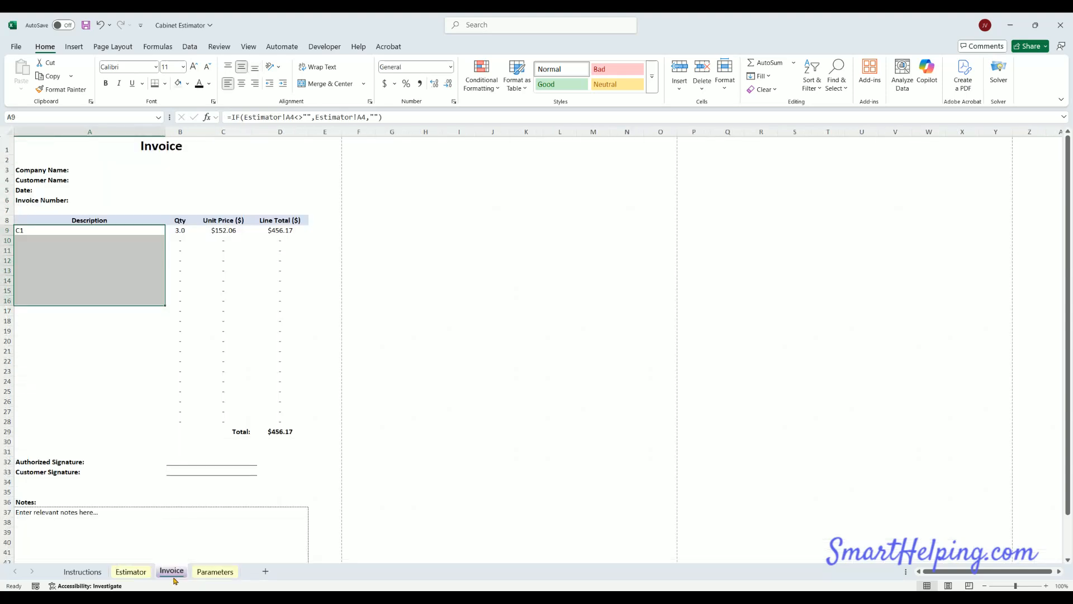
click(51, 239)
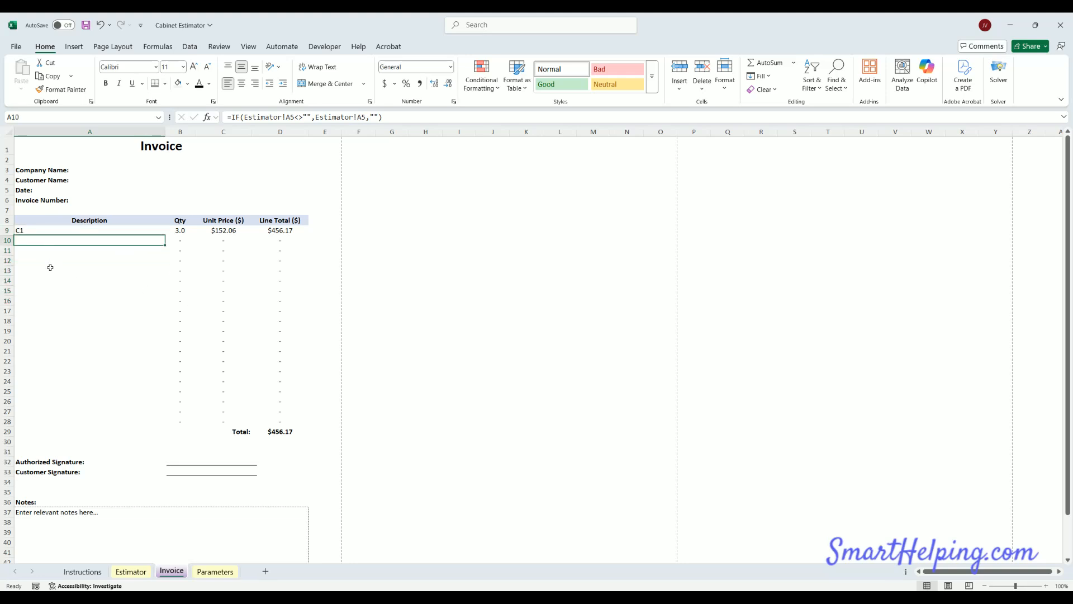
click(93, 319)
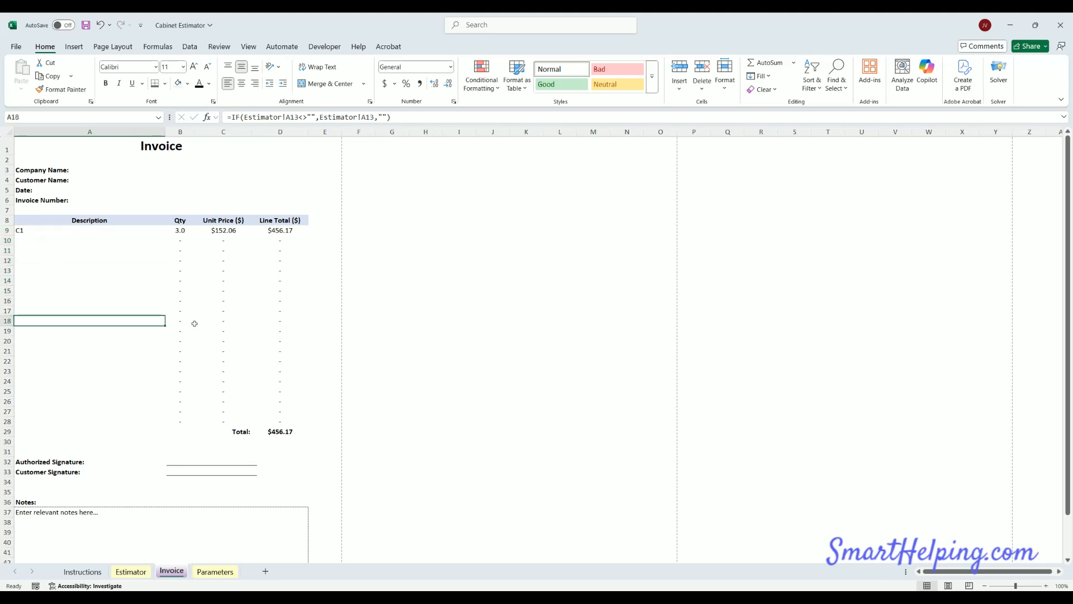
Step: Inspect the description, quantity, unit price and line total cells in row 14 of the Invoice sheet
click(183, 284)
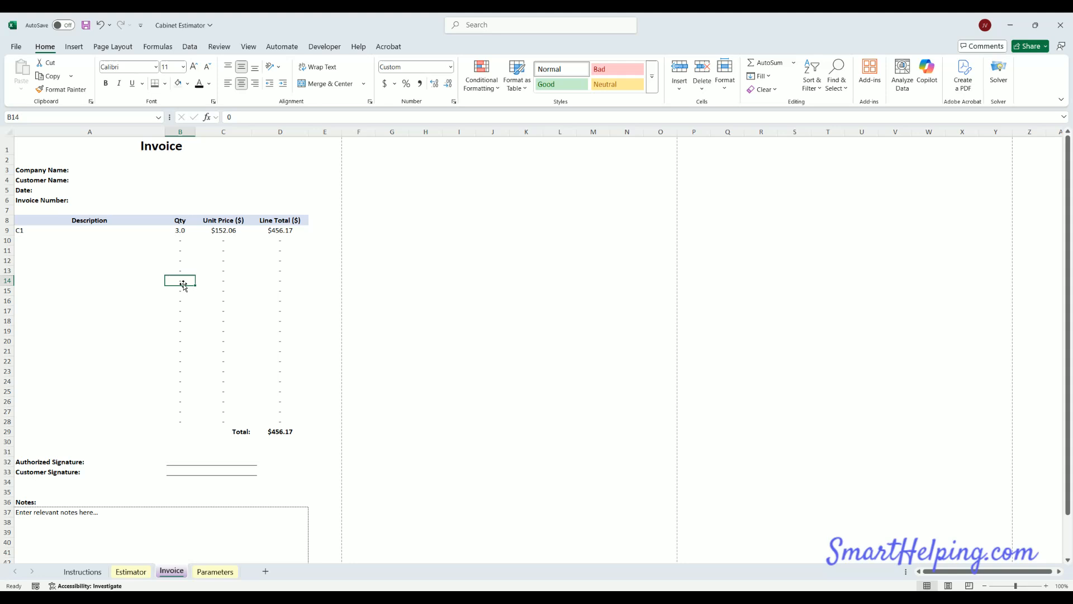
click(102, 283)
click(178, 282)
click(219, 281)
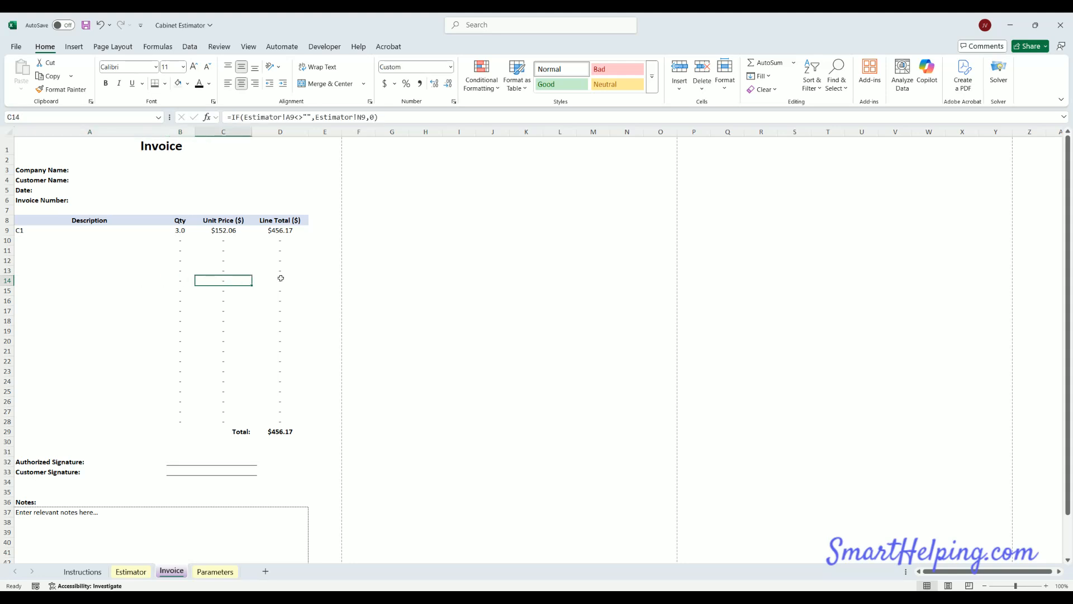
click(280, 279)
click(221, 279)
click(178, 280)
Step: Replace the description formula in Invoice cell A14 with the text "other thing"
click(95, 280)
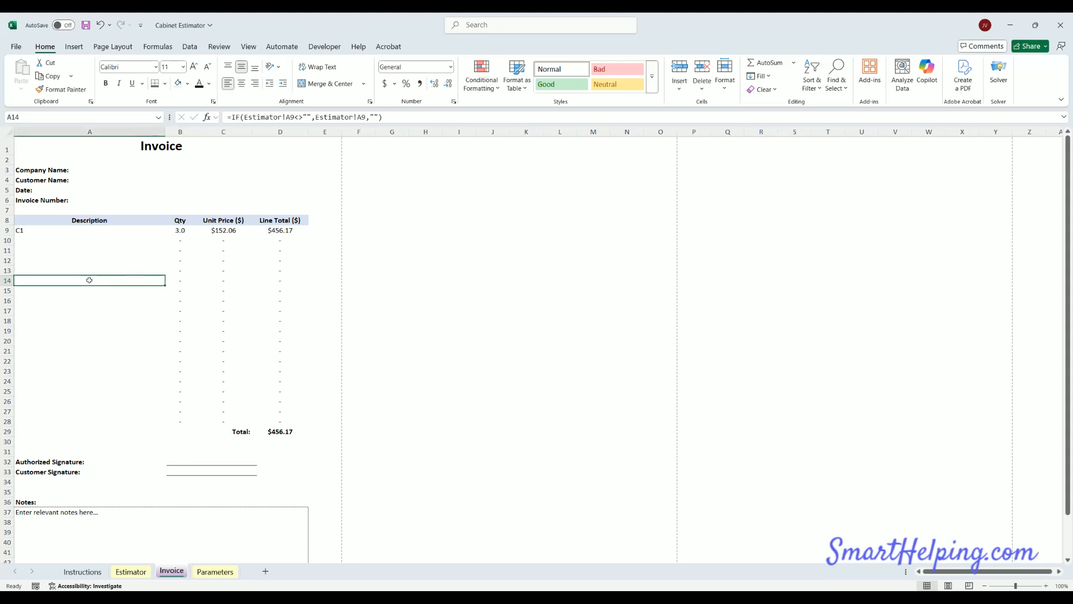
text(other thing)
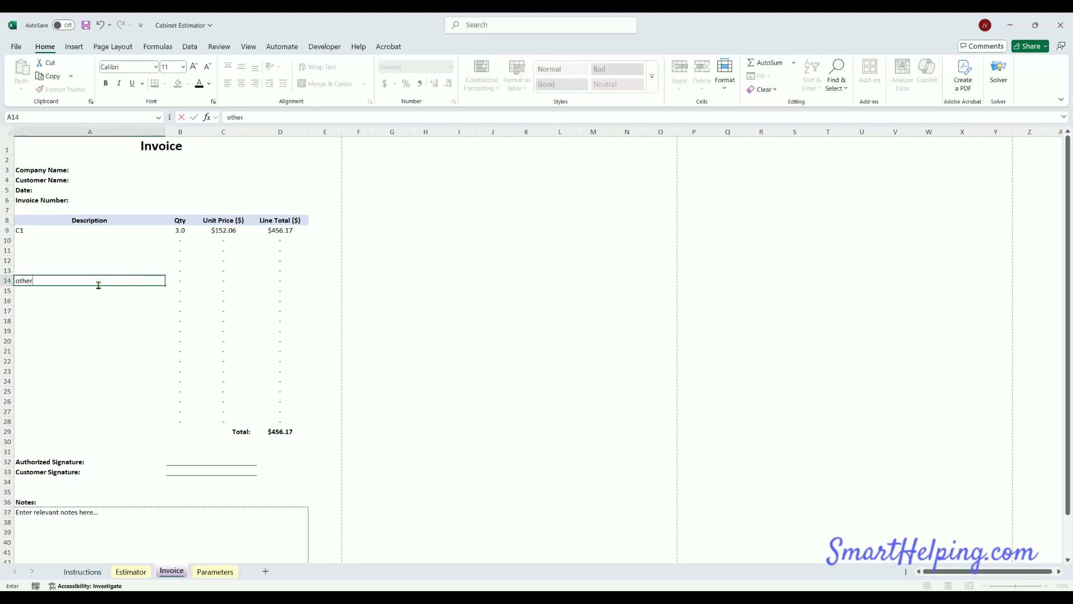